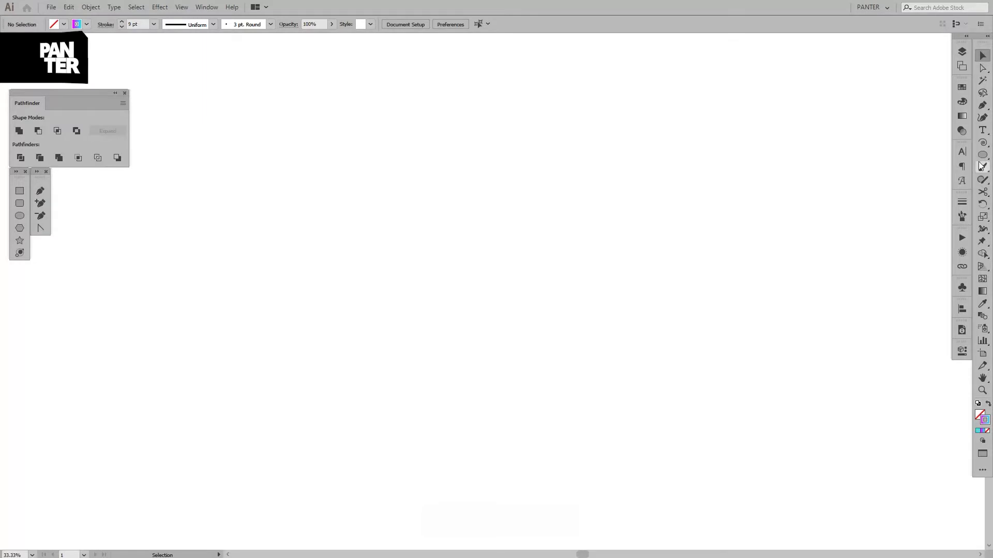
- Choose the Rectangle tool and set the stroke colour to black from Swatches
left_click_drag(982, 155, 920, 156)
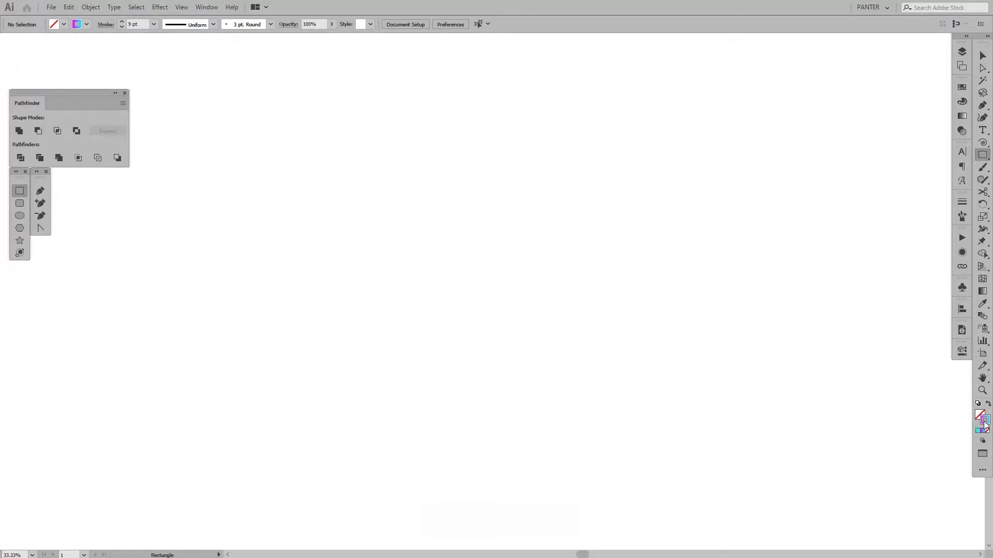
left_click(962, 89)
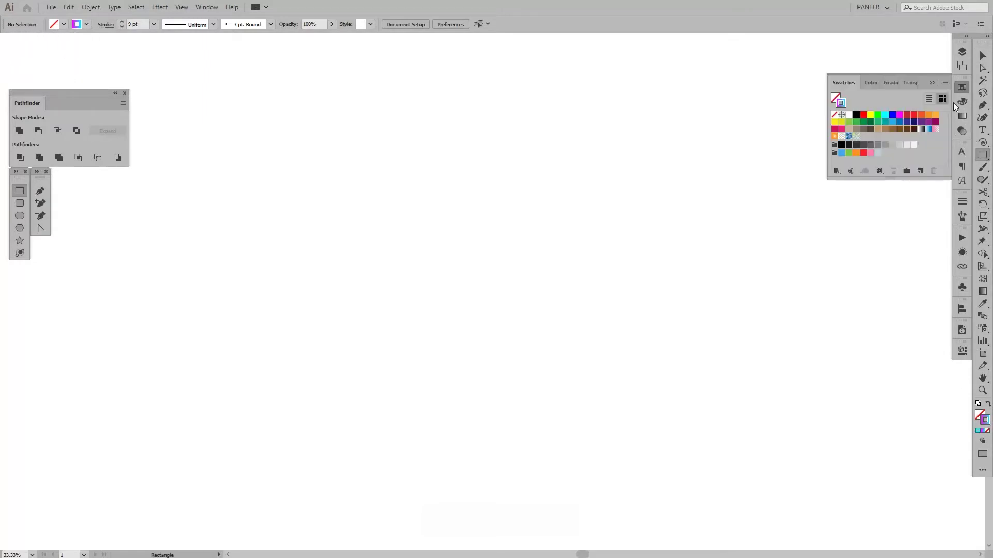
left_click(857, 115)
- Draw a centred square, shrink it to about 699 px, and rotate it 45° into a diamond
key("shift+alt")
left_click_drag(483, 269, 605, 325)
key("v")
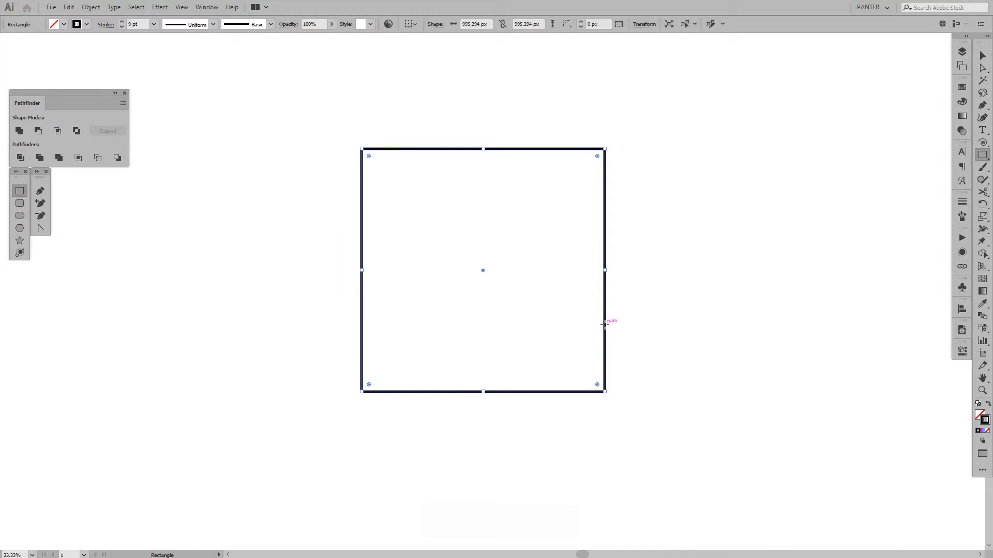
key("shift+alt")
left_click_drag(605, 270, 569, 276)
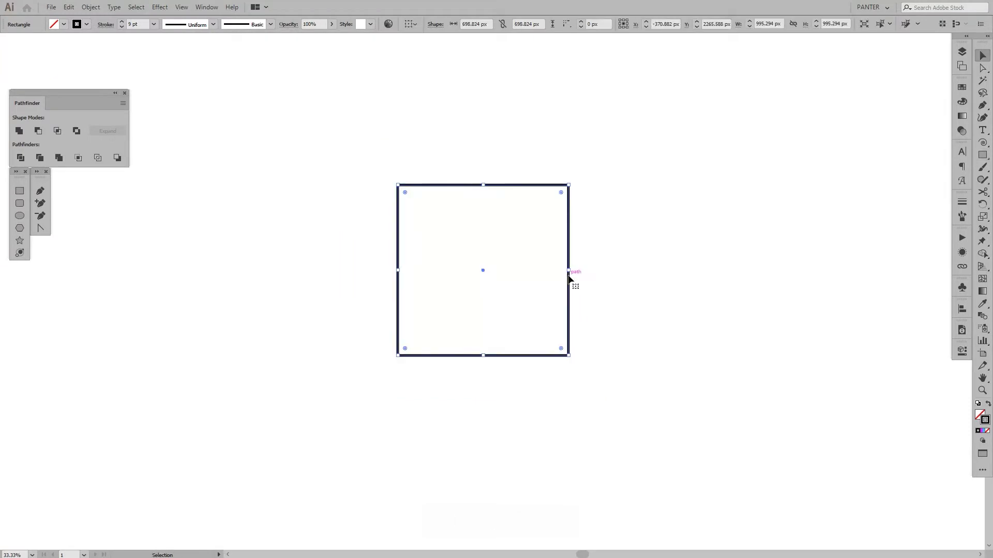
left_click_drag(571, 180, 637, 266)
- Select the diamond path and its corner anchors with the Direct Selection tool
left_click(637, 266)
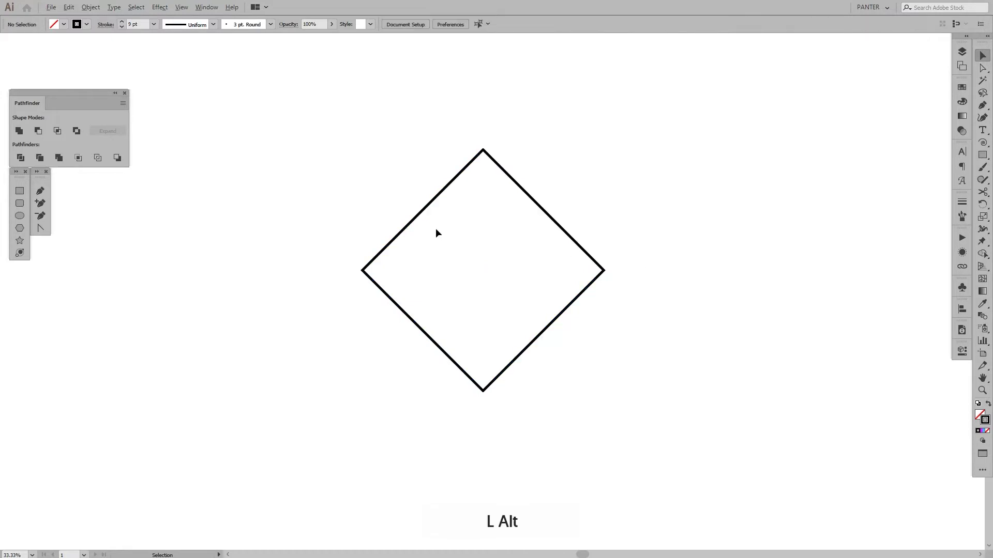
scroll(435, 228, "up", 1)
left_click_drag(526, 249, 510, 250)
scroll(509, 251, "down", 1)
scroll(508, 251, "up", 1)
scroll(509, 250, "down", 1)
key("a")
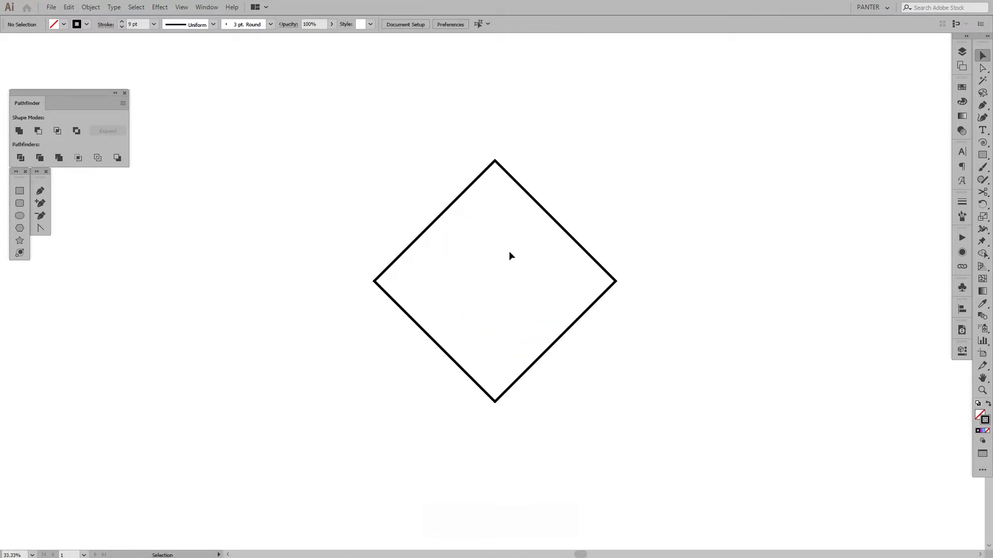
left_click_drag(303, 133, 740, 428)
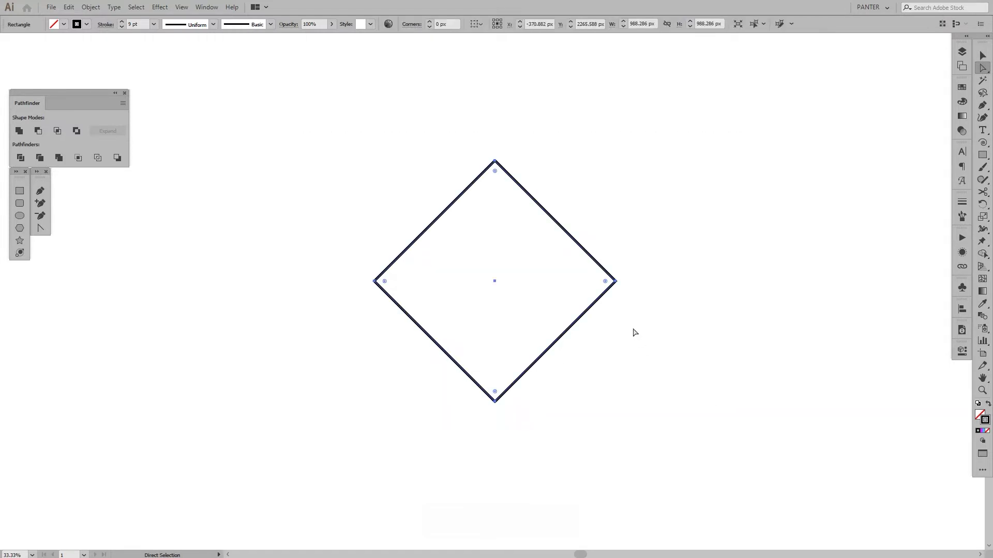
left_click_drag(306, 143, 672, 430)
left_click(981, 72)
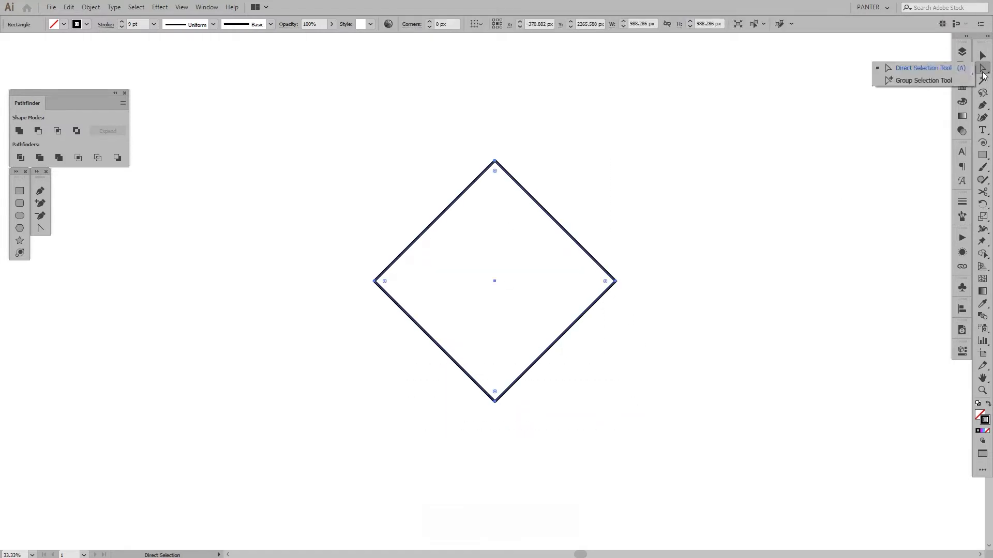
left_click(942, 72)
- Drag a live-corner widget inward to round all four corners to about 88 px
scroll(576, 237, "up", 1)
key("space")
left_click_drag(556, 253, 589, 241)
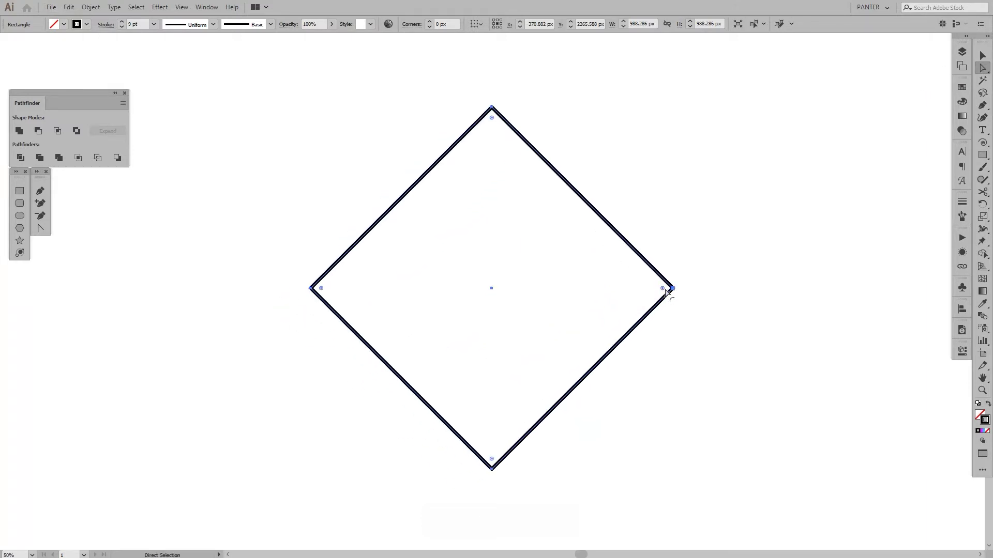
left_click_drag(663, 291, 628, 293)
left_click(710, 348)
key("v")
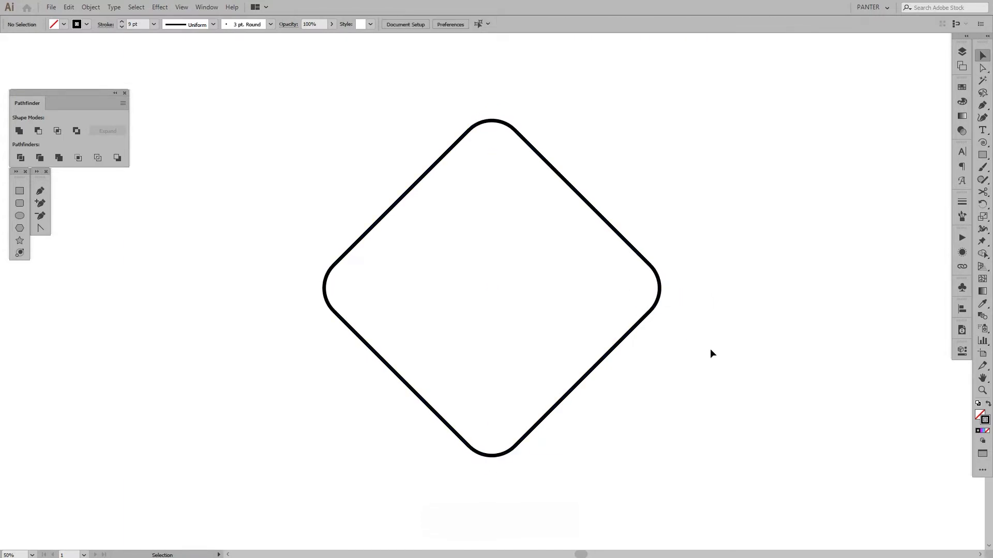
scroll(710, 349, "down", 1)
key("space")
left_click_drag(710, 348, 671, 341)
scroll(610, 294, "up", 1)
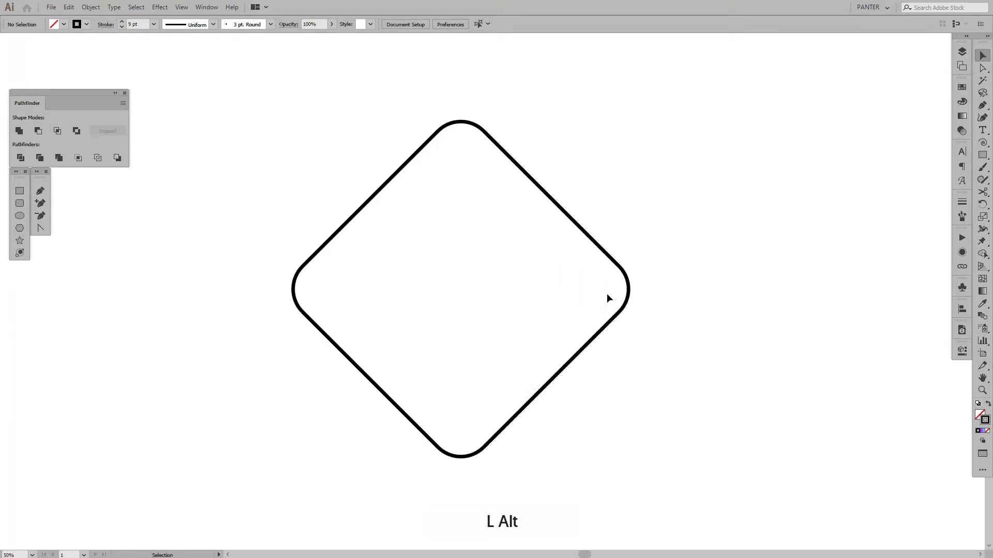
- Unite the rounded diamond in Pathfinder into a plain path and reselect it
left_click(554, 274)
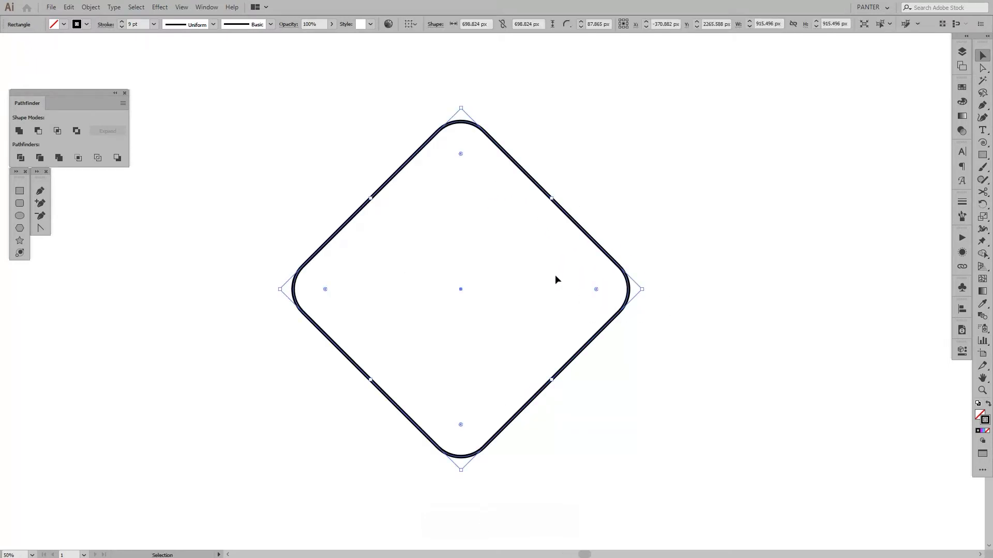
left_click(19, 132)
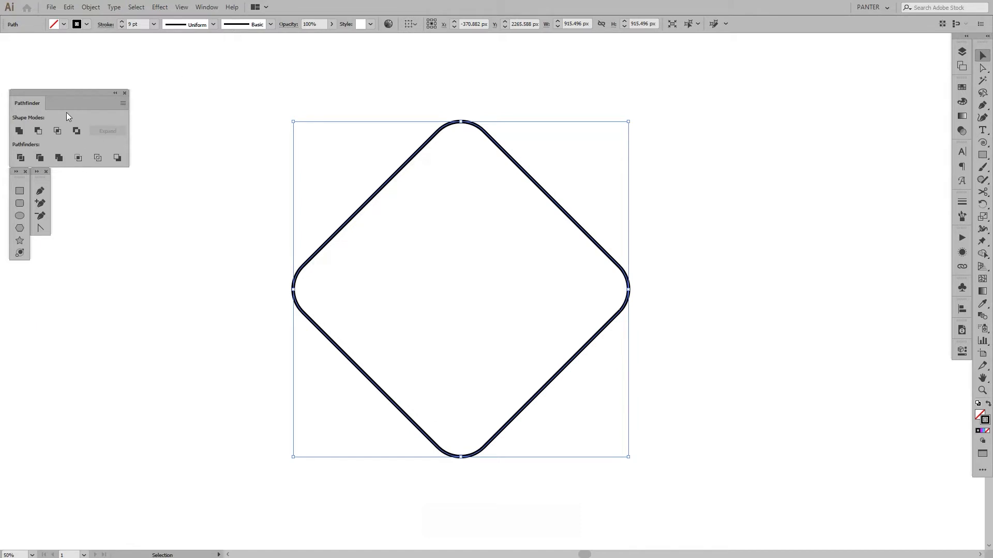
left_click(206, 7)
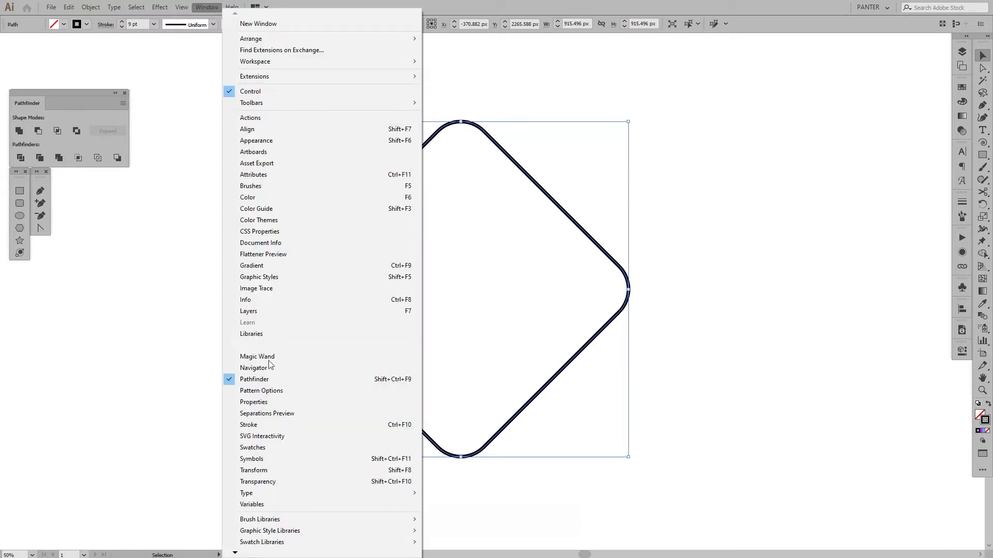
left_click(528, 279)
left_click_drag(679, 402, 352, 181)
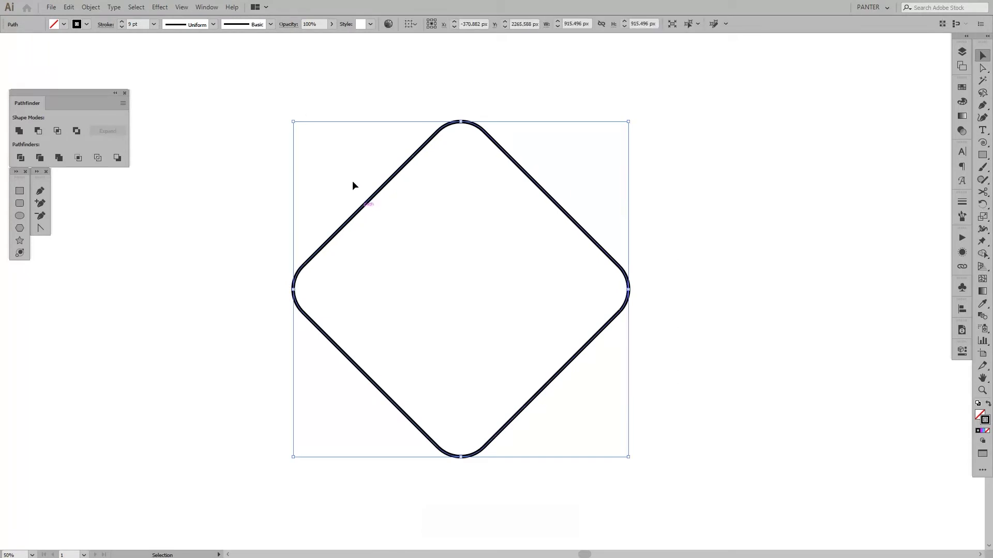
- Set the diamond's stroke weight to 3 pt
left_click(131, 22)
type("3")
key("Return")
- Copy the diamond and paste a copy in front
key("ctrl")
key("ctrl+c")
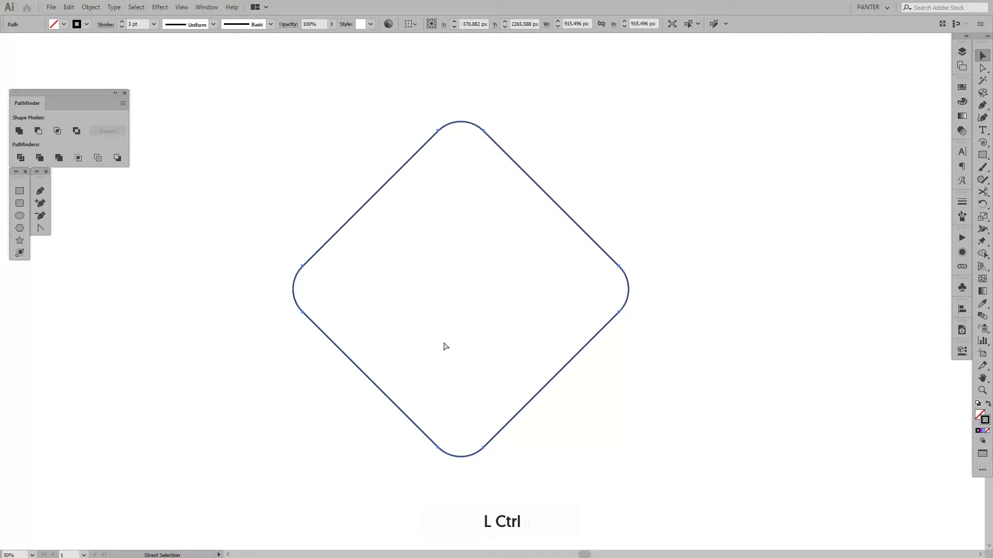
key("ctrl+f")
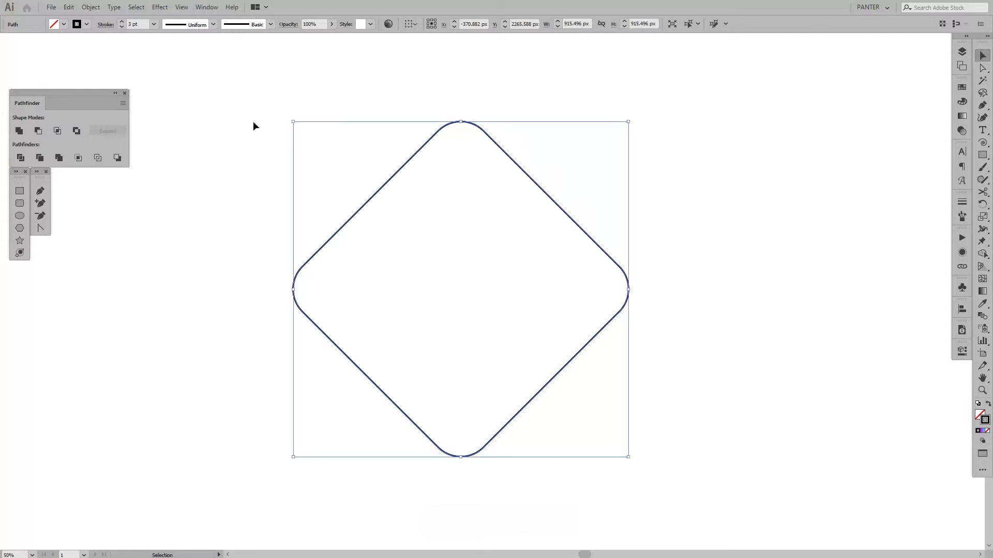
- Paste a copy of the diamond in place exactly on top of the original
left_click(91, 8)
mouse_move(69, 7)
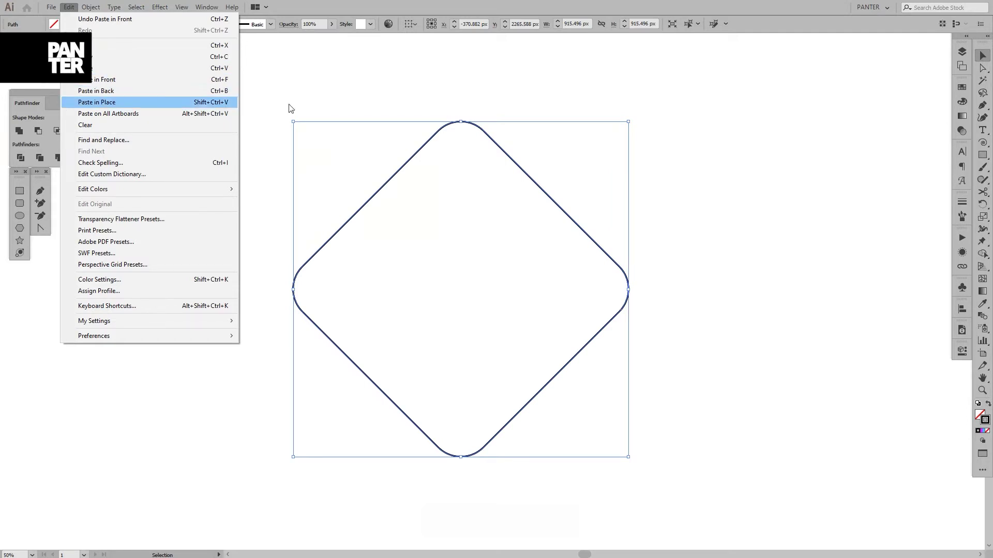
left_click(545, 134)
left_click_drag(519, 162, 655, 149)
key("ctrl+z")
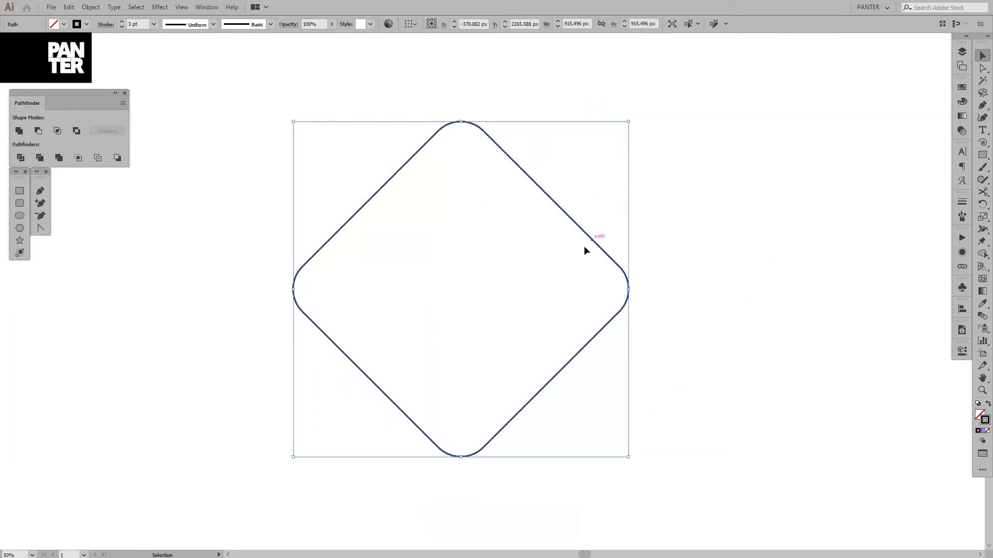
- Scale the pasted copy down proportionally inside the original diamond
scroll(583, 253, "up", 1)
scroll(578, 268, "left", 3)
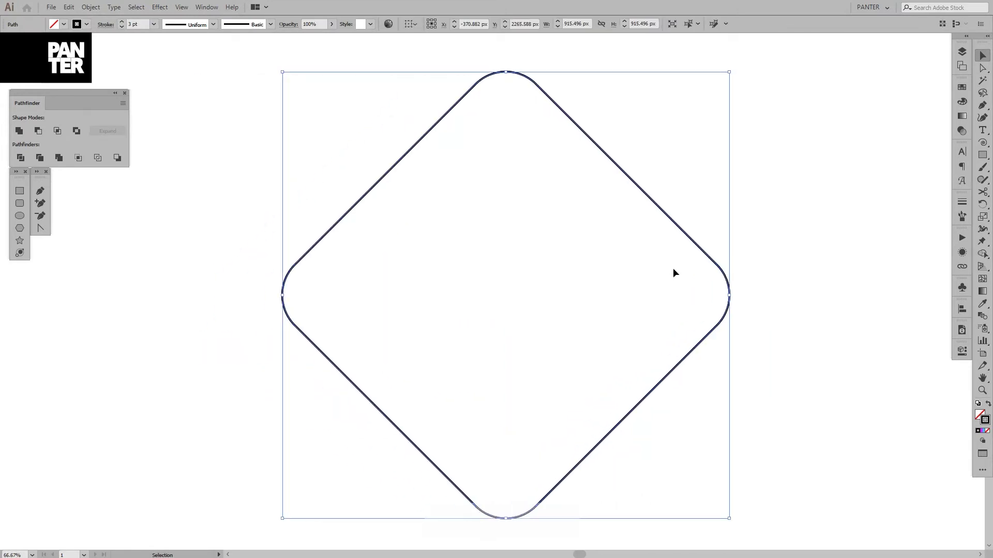
left_click_drag(729, 295, 724, 297)
left_click_drag(282, 295, 315, 298)
- Swap both diamonds to solid black fills and subtract the inner one with Minus Front
left_click_drag(446, 315, 187, 216)
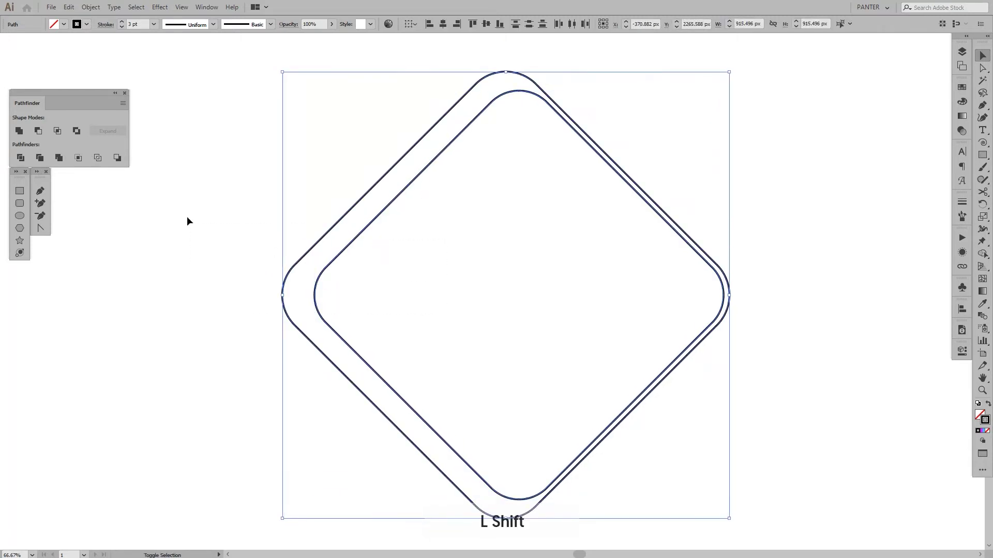
key("shift+x")
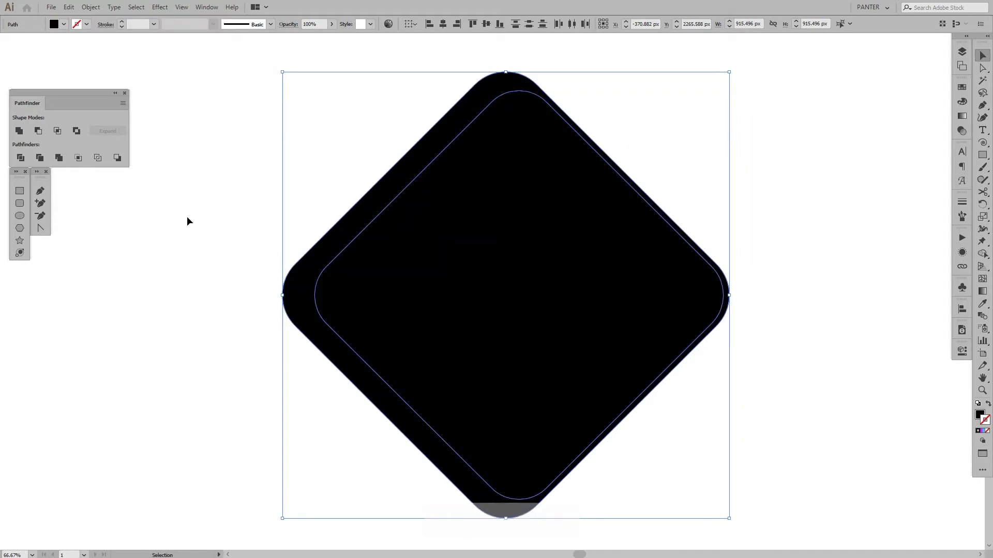
left_click(38, 131)
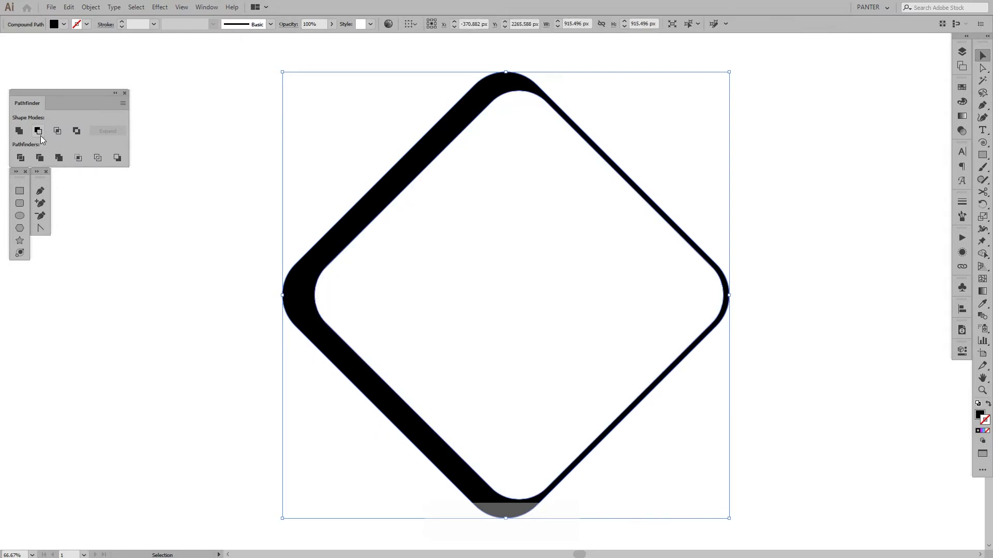
key("space")
left_click_drag(541, 299, 529, 299)
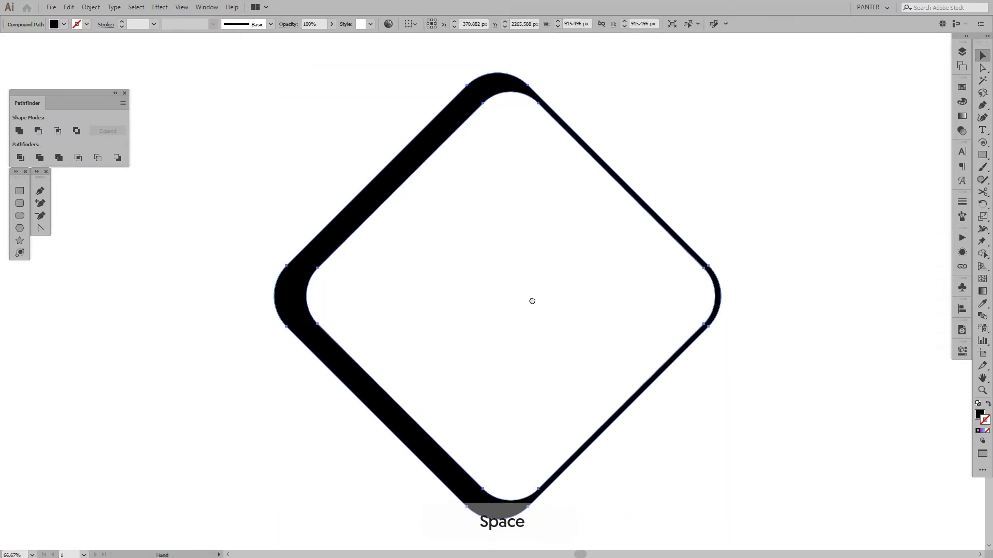
- Fill the frame with a magenta-to-cyan gradient and remove its stroke
left_click(161, 7)
key("Escape")
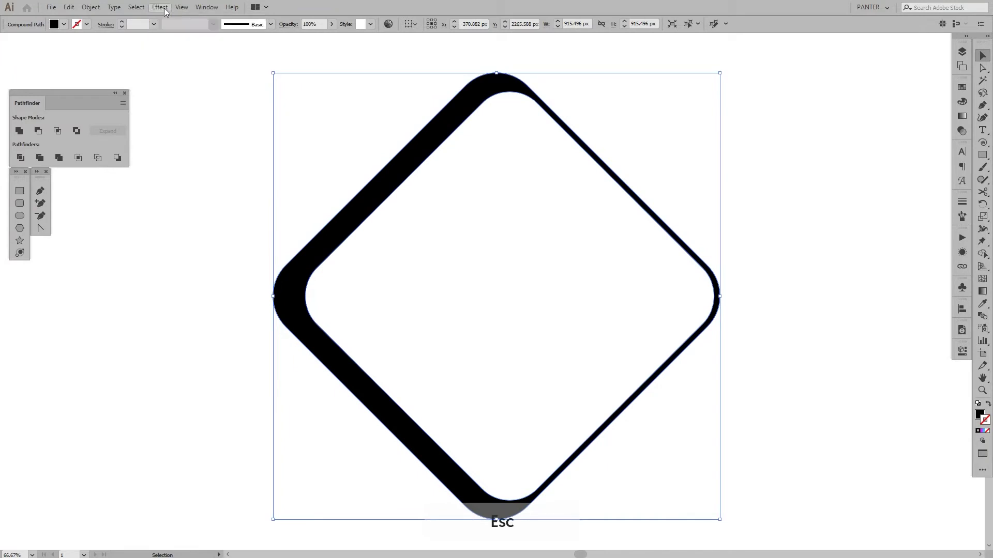
left_click(962, 116)
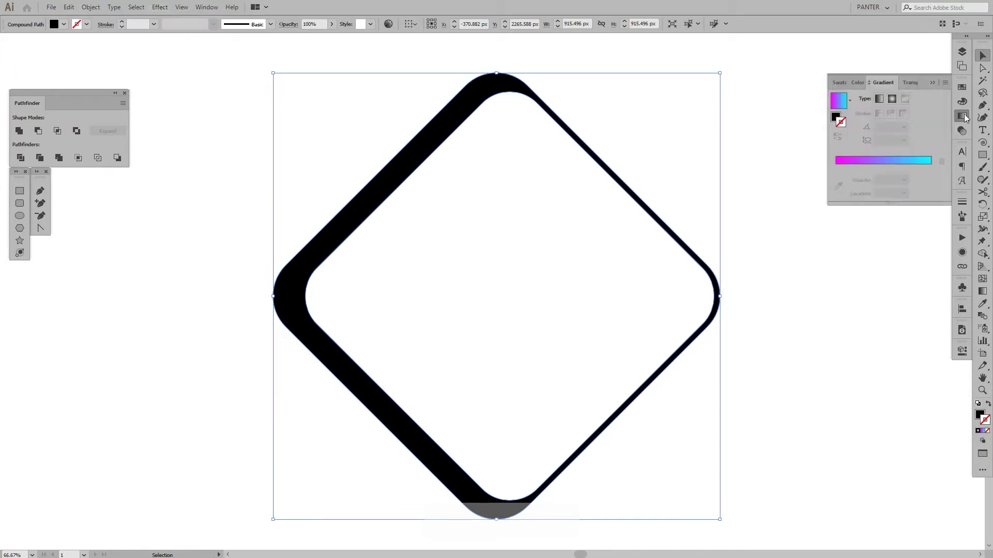
left_click(867, 159)
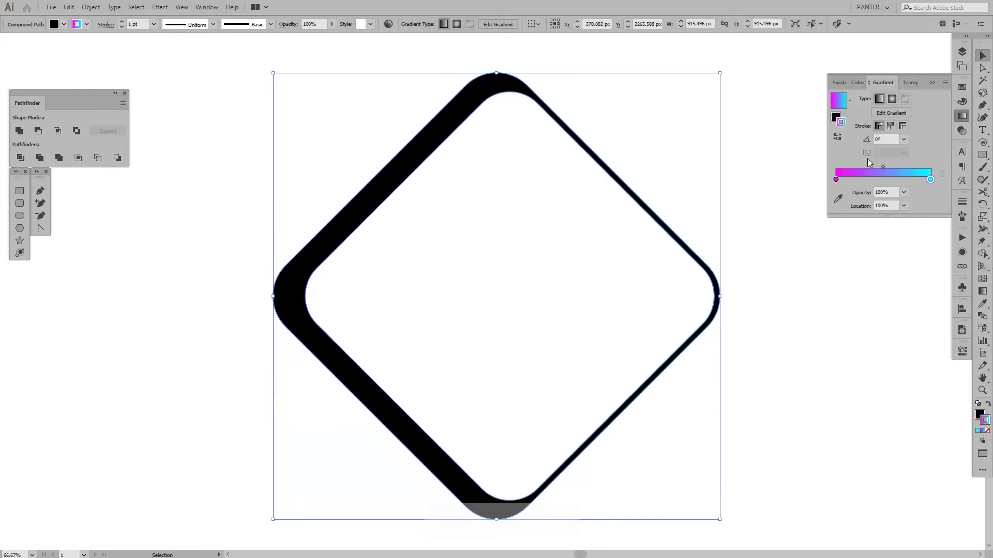
left_click(987, 431)
left_click(979, 414)
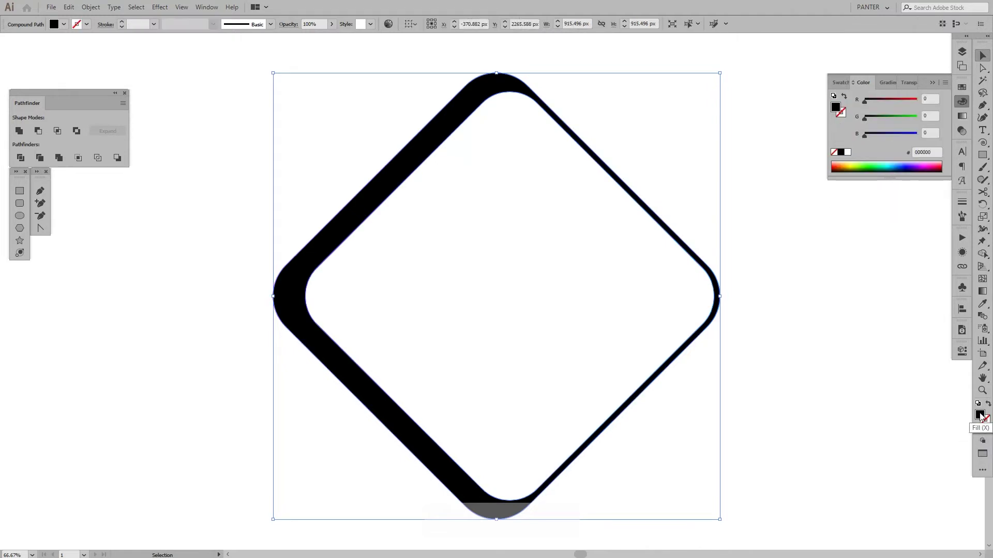
left_click(963, 87)
left_click(963, 101)
left_click(962, 115)
left_click(895, 162)
left_click_drag(786, 344, 589, 257)
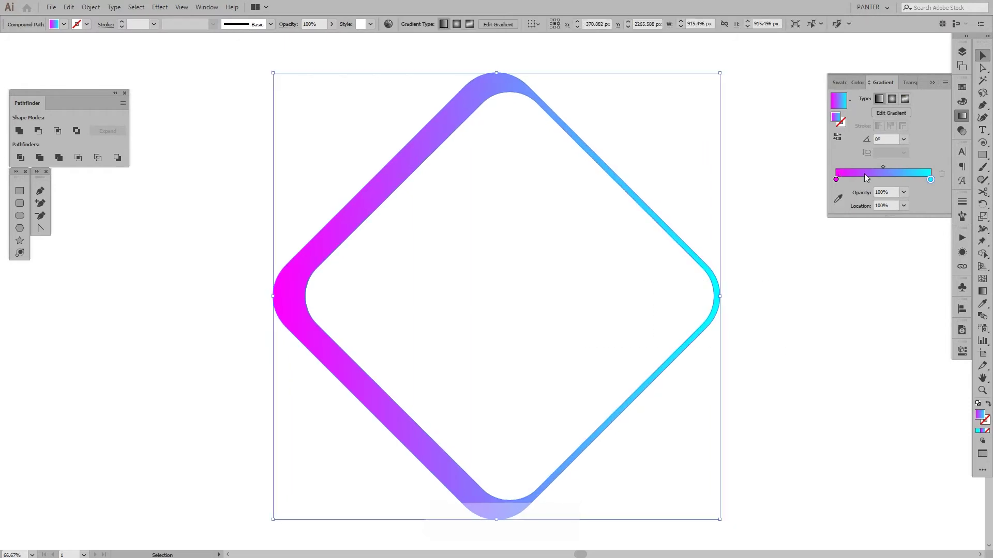
- Change the gradient's right stop to an orange swatch
double_click(930, 180)
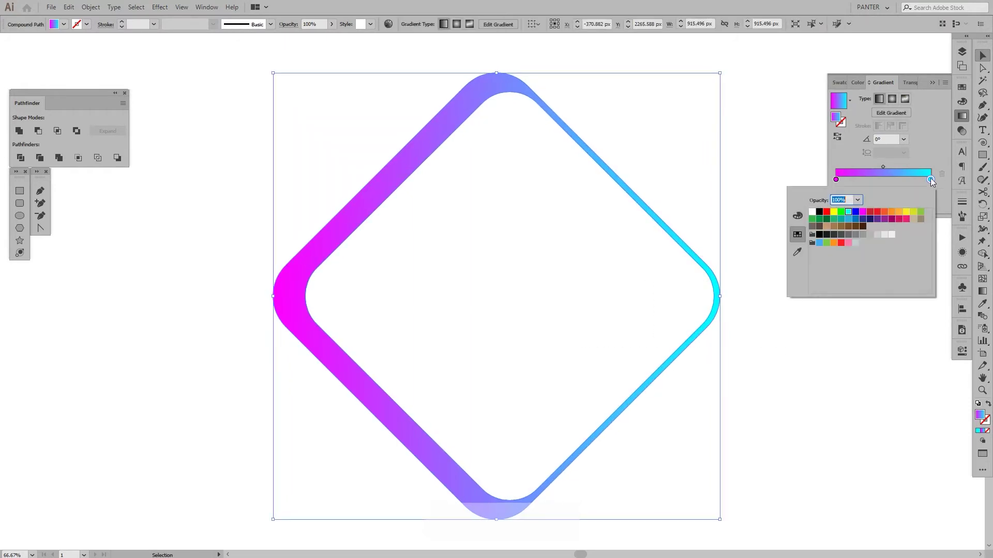
left_click(834, 212)
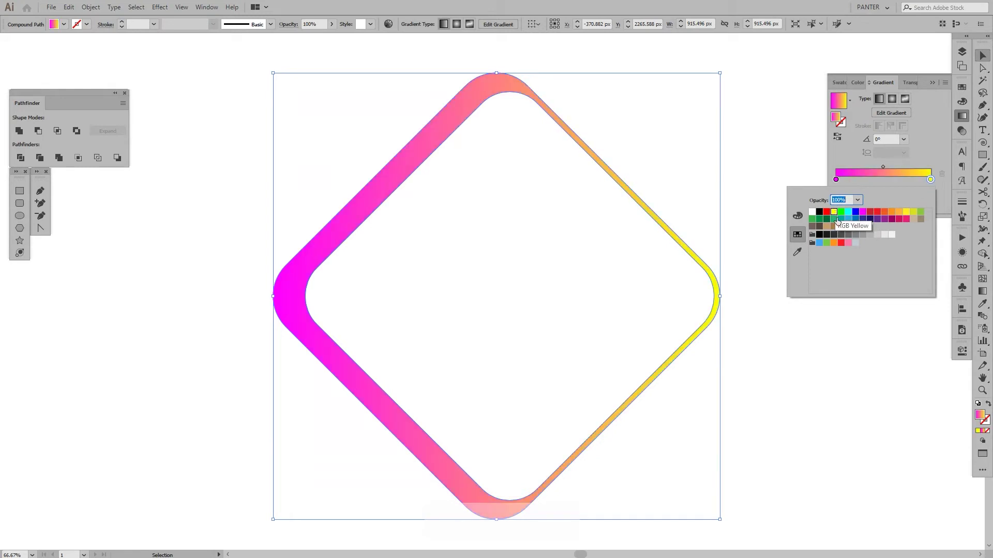
left_click(906, 212)
left_click(899, 213)
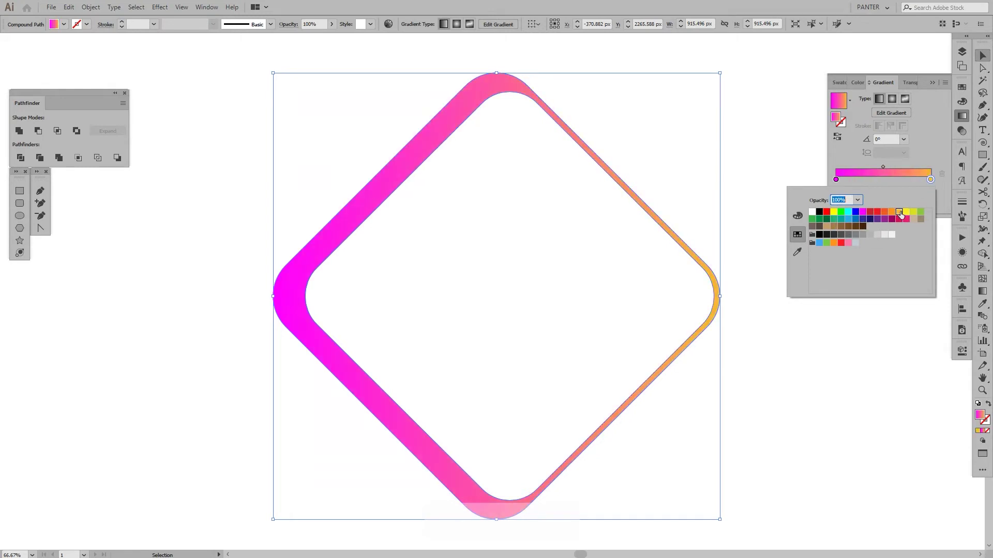
left_click(714, 153)
left_click(714, 155)
- Reselect the frame, check the orange gradient stop, and close the Gradient panel
key("space")
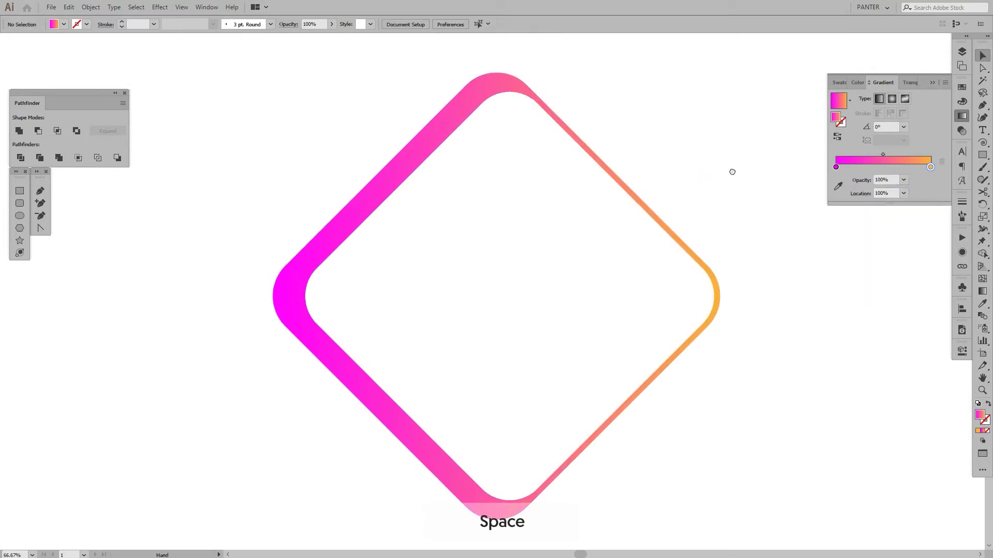
left_click(932, 83)
left_click_drag(823, 158, 580, 309)
left_click(962, 115)
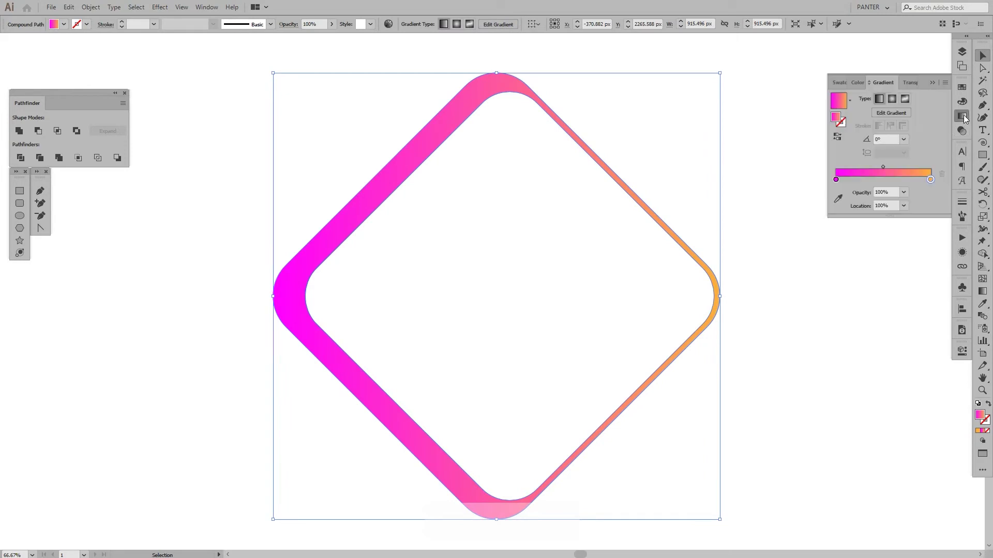
double_click(930, 180)
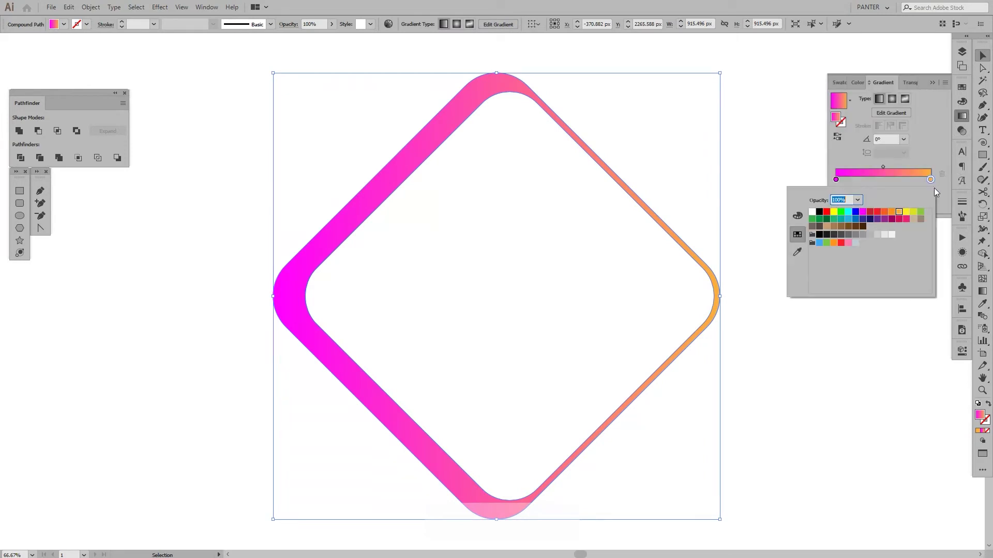
left_click(946, 124)
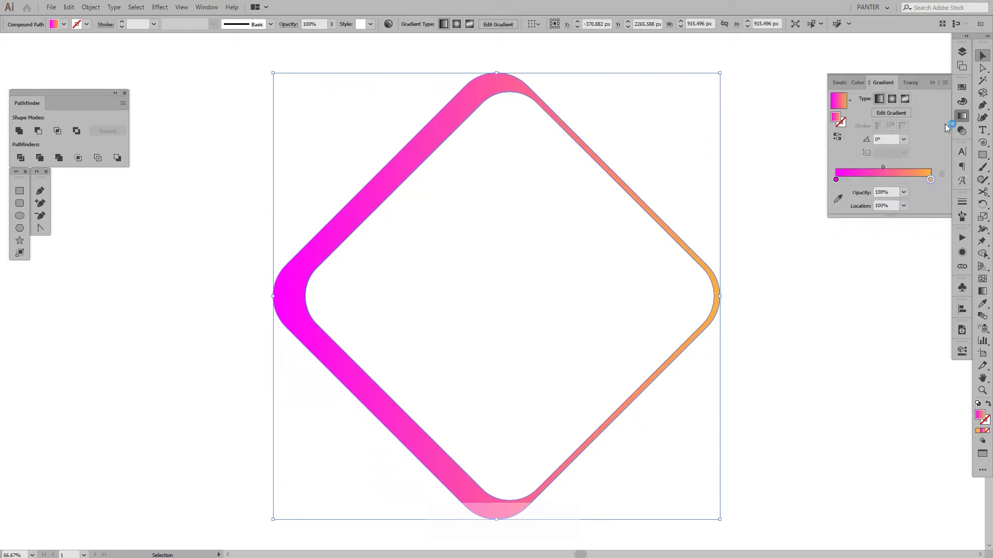
left_click(932, 82)
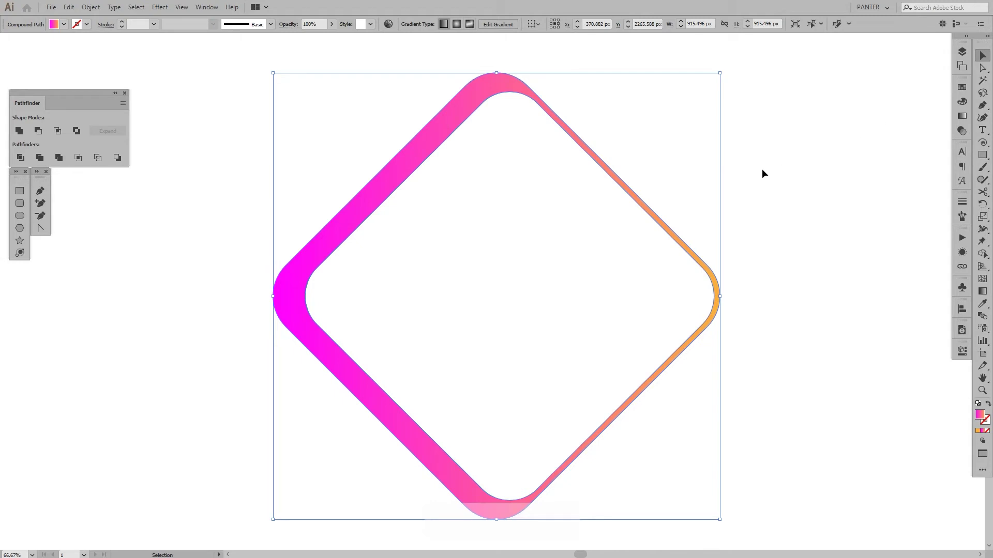
- Add a Transform effect with preview on and set Copies to 16
left_click(169, 8)
mouse_move(217, 91)
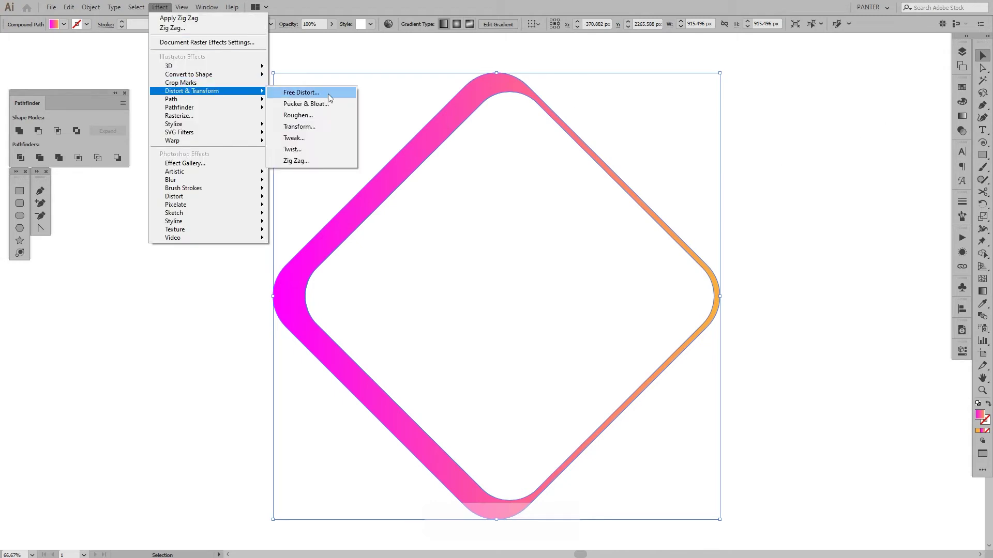
left_click(313, 127)
left_click(783, 415)
left_click(875, 385)
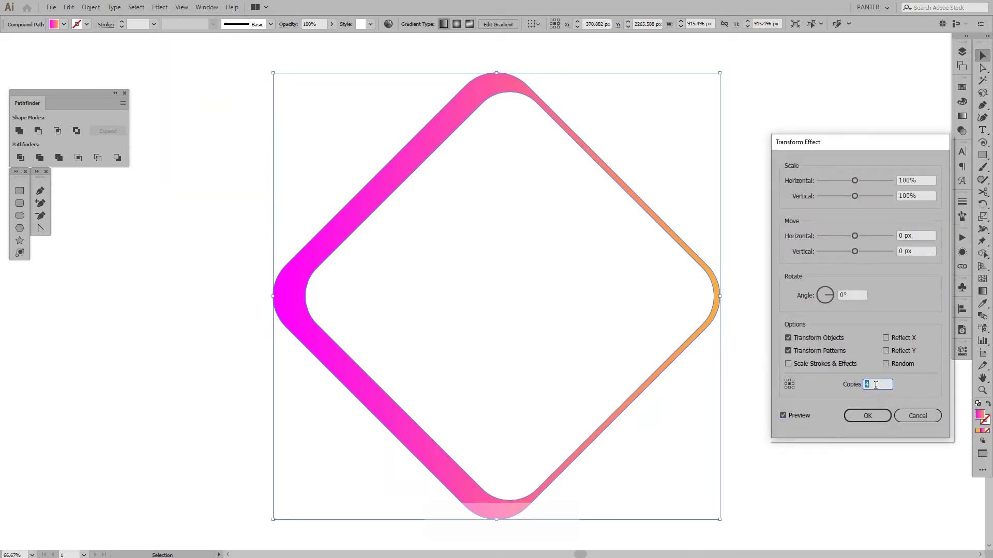
type("16")
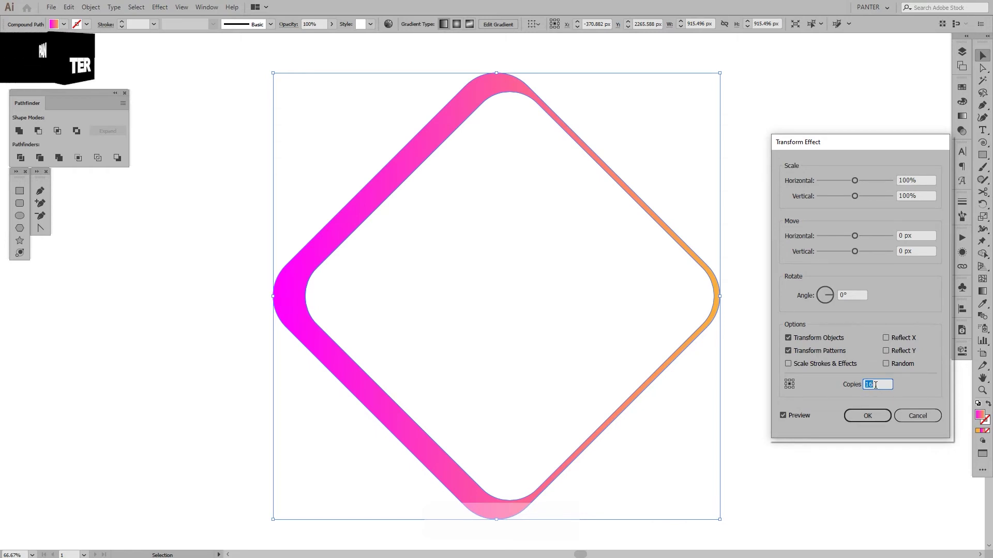
- Set the Transform scale to 84% horizontally and vertically
left_click(915, 178)
key("Down")
key("Down")
key("Down")
key("Down")
key("Down")
key("Down")
key("Down")
key("Down")
key("Down")
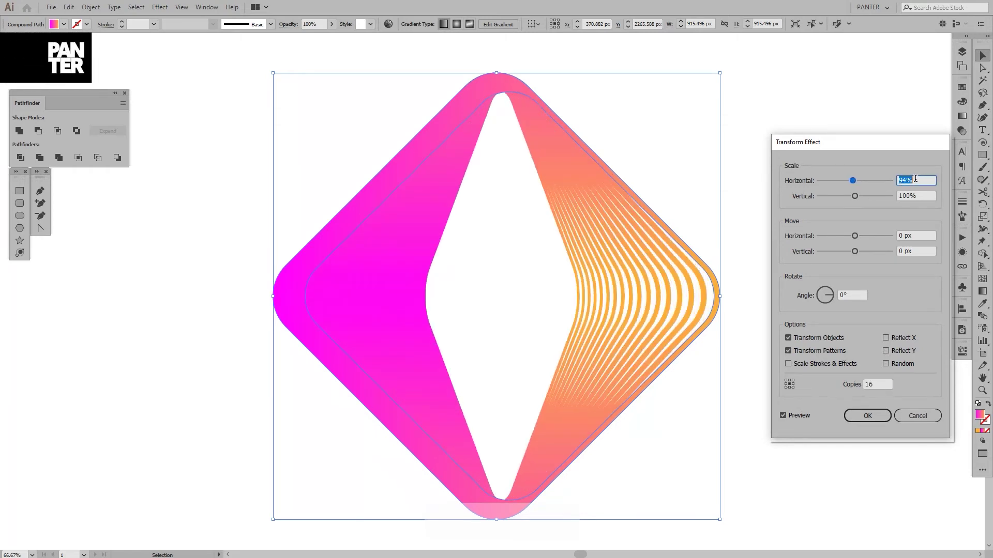
key("Down")
key("Down")
key("Down")
key("Down")
key("Down")
key("Down")
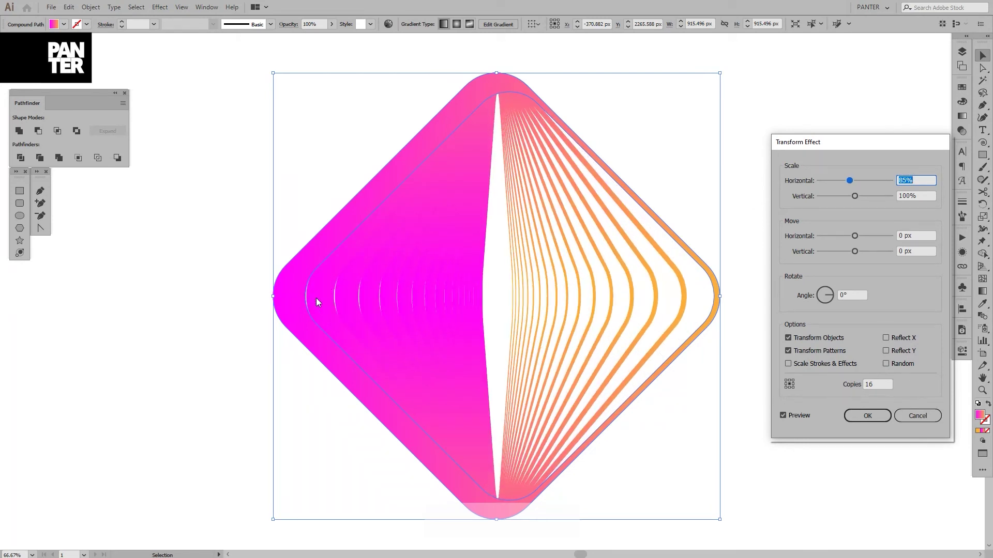
key("Down")
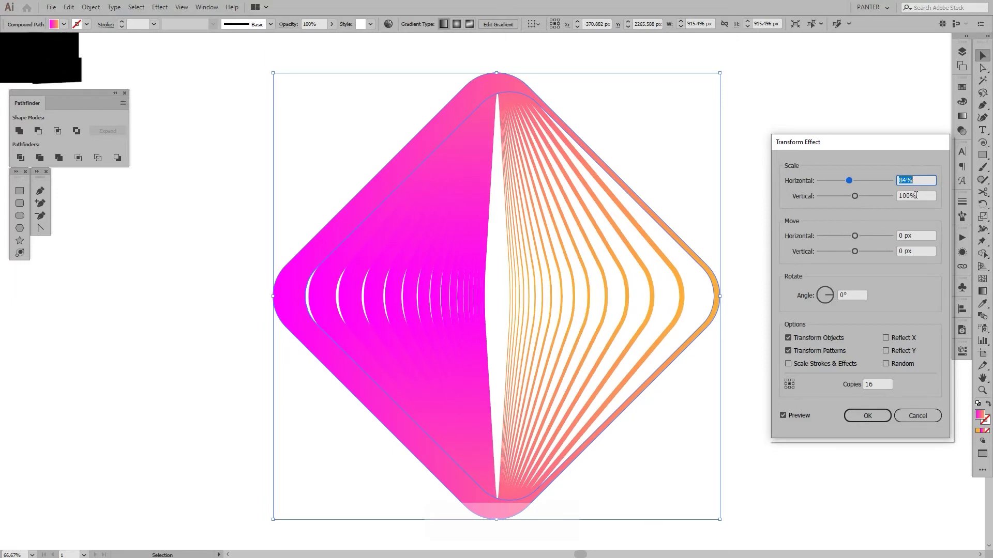
left_click(916, 196)
key("Down")
key("Down")
key("Down")
key("Down")
key("Down")
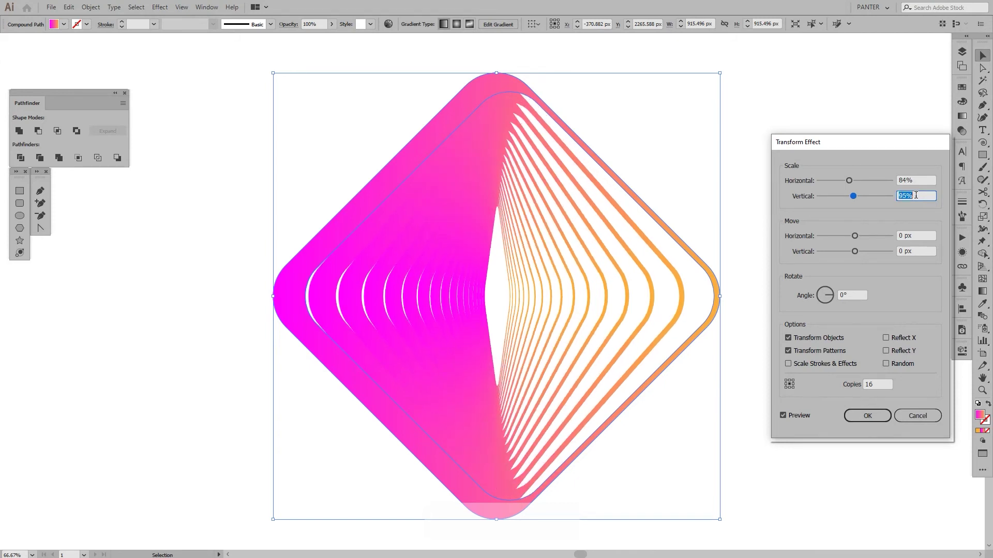
key("Down")
key("Down")
key("Down")
key("Down")
key("Down")
key("Down")
key("Down")
key("Down")
key("Down")
key("Down")
key("Down")
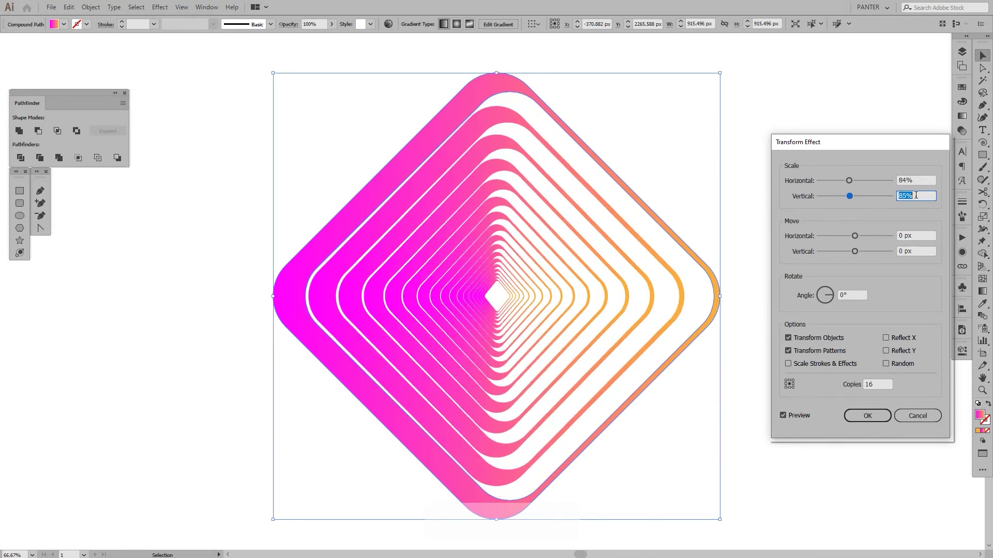
- Set the Transform rotation angle to -17° and apply the effect
left_click(853, 295)
key("Down")
key("Down")
key("Down")
key("Down")
key("Down")
key("Down")
key("Down")
key("Down")
key("Down")
key("Down")
key("Down")
key("Down")
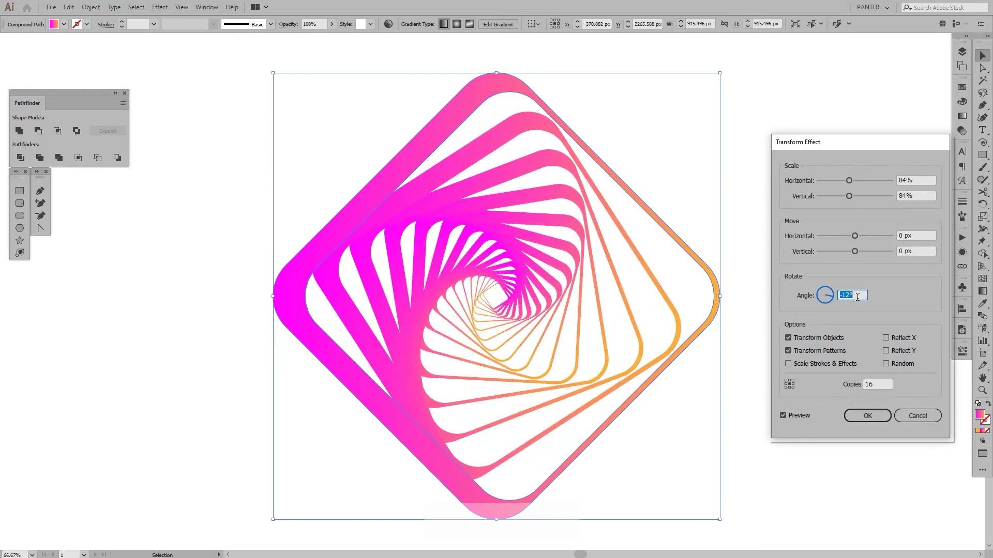
key("Down")
key("Down")
key("Down")
key("Down")
key("Down")
key("Down")
key("Down")
key("Down")
key("Down")
key("Down")
key("Down")
key("Up")
key("Up")
key("Up")
key("Up")
key("Up")
key("Up")
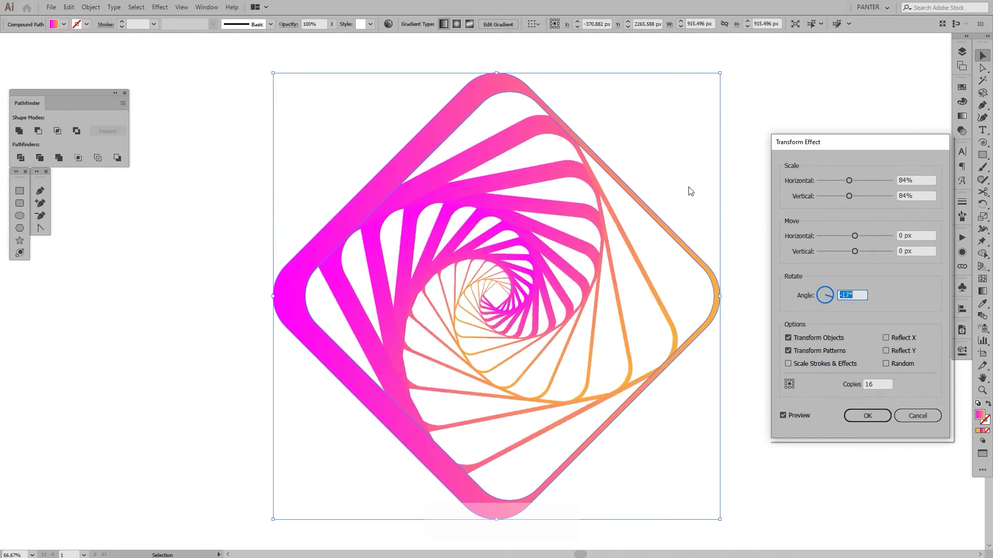
left_click(867, 418)
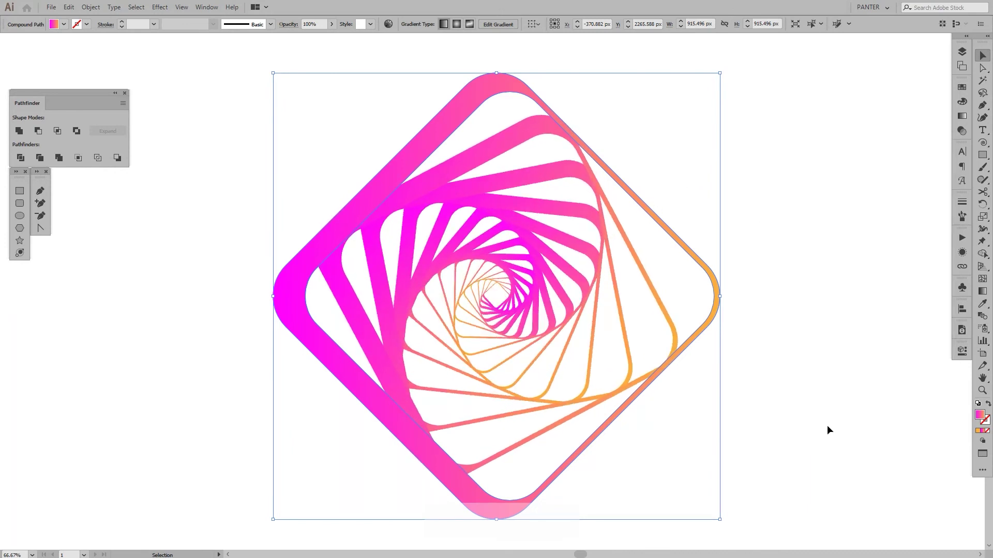
left_click(788, 404)
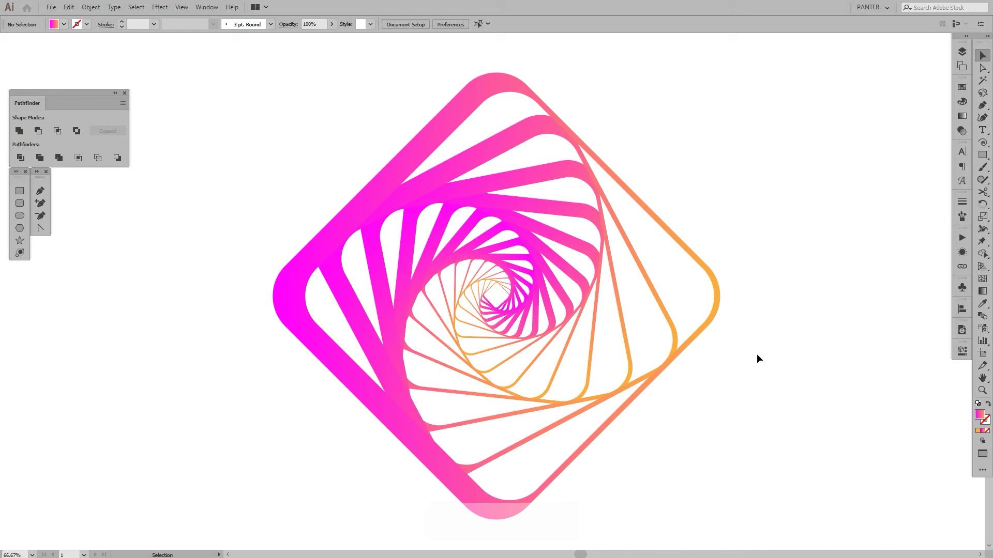
scroll(439, 311, "up", 4)
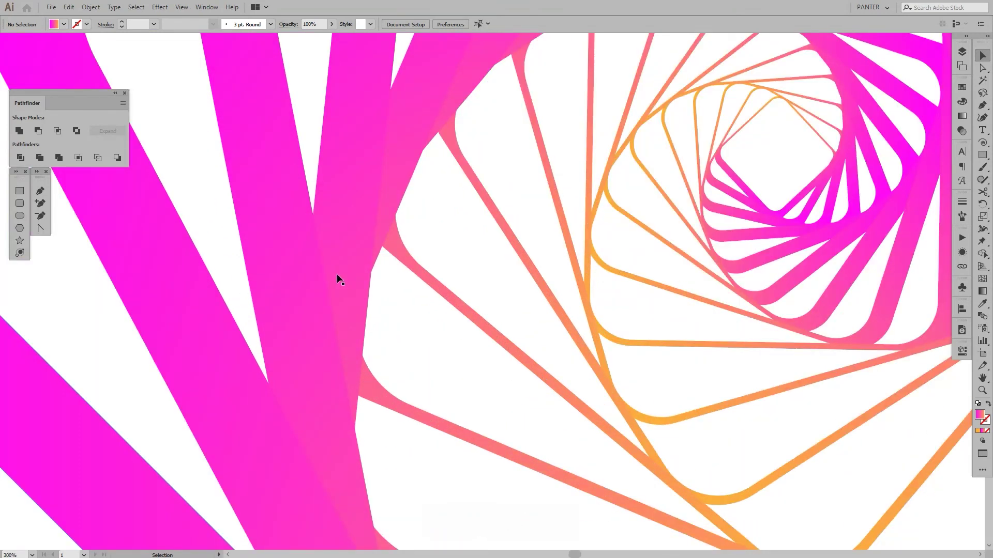
scroll(381, 297, "down", 1)
left_click_drag(484, 316, 486, 333)
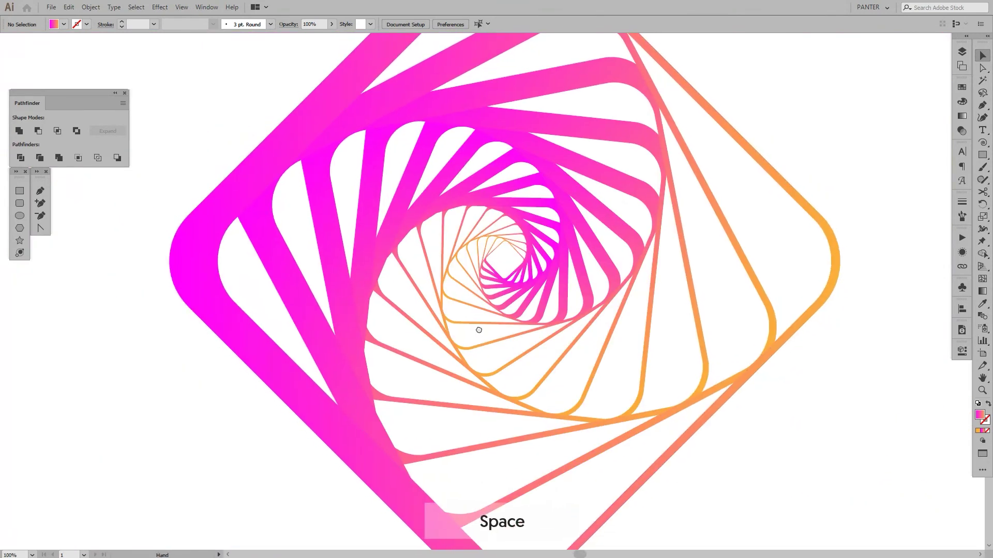
scroll(486, 333, "down", 1)
left_click_drag(769, 378, 304, 189)
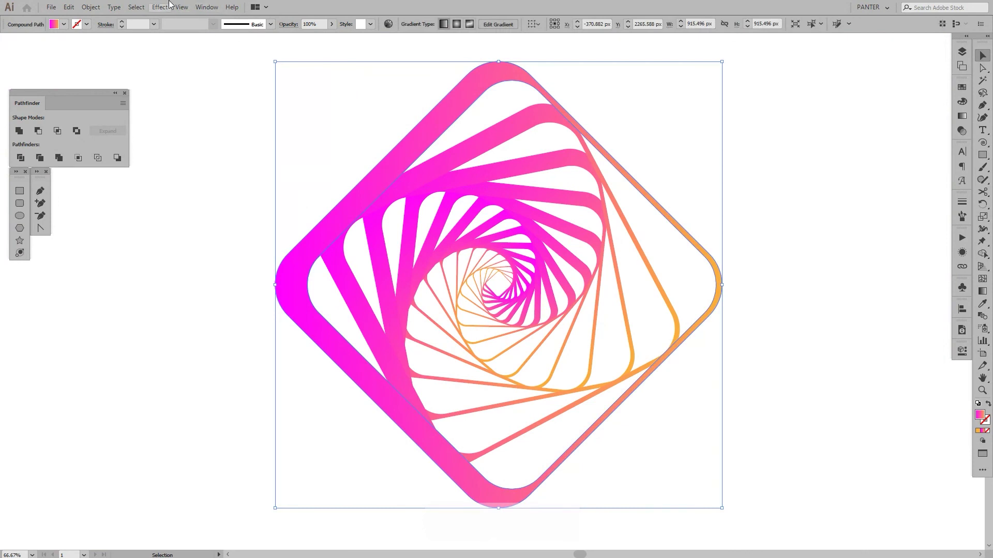
- Reopen the frame's Transform effect from the Appearance panel with preview on
left_click(960, 253)
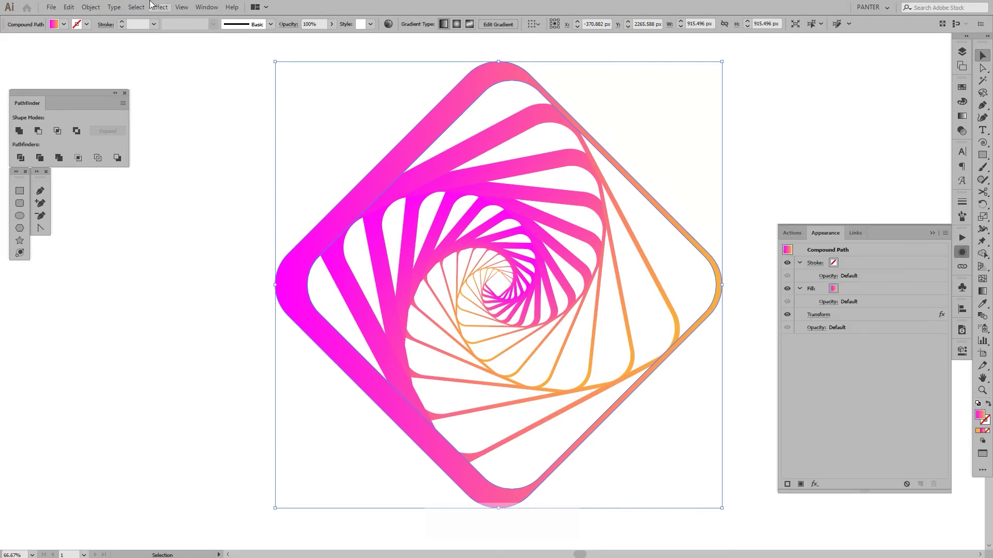
left_click(208, 8)
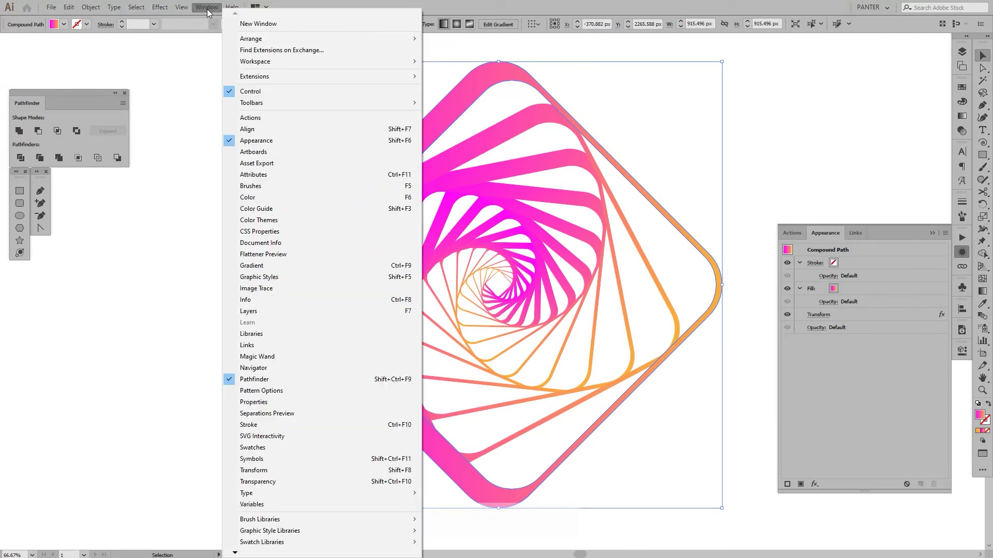
left_click(630, 5)
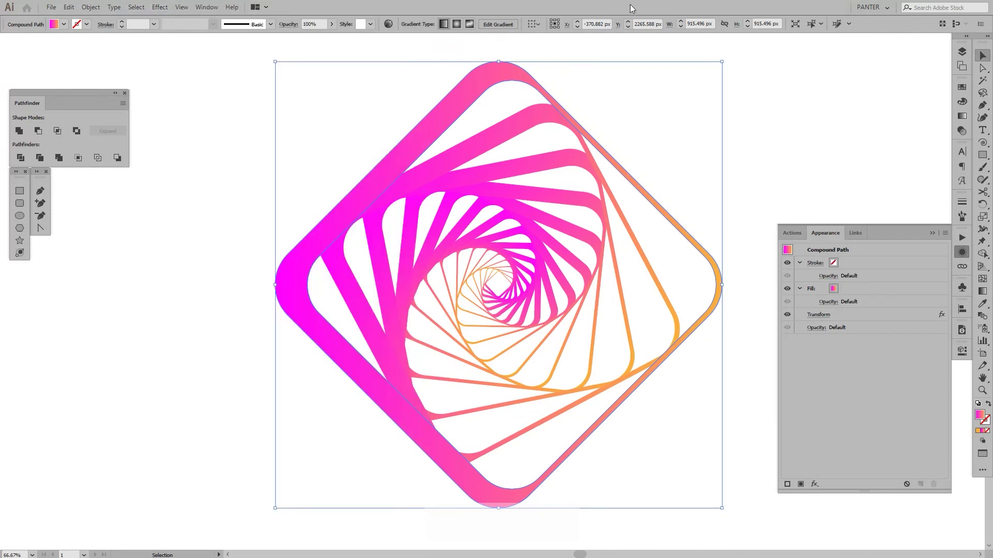
left_click(820, 316)
left_click(798, 418)
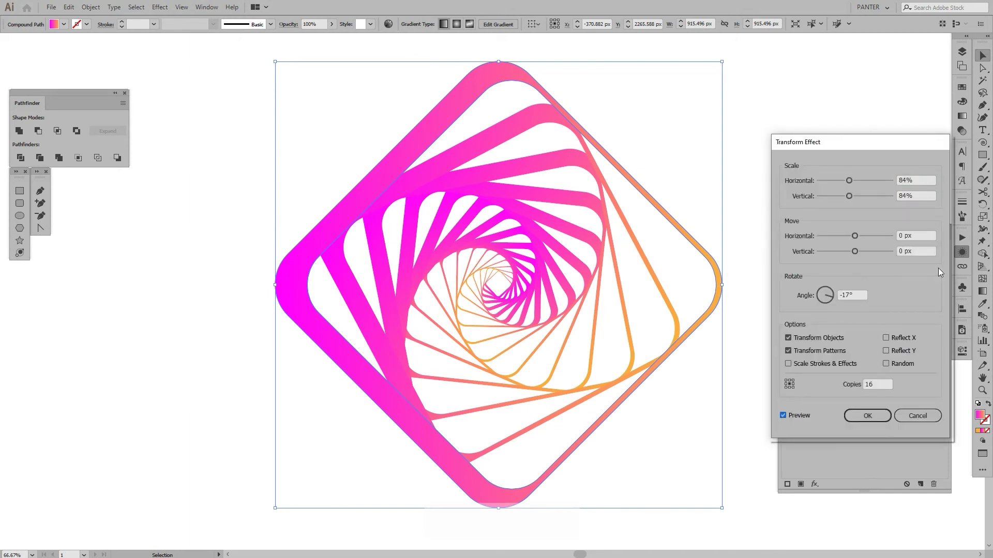
- Change the Transform angle to -14° and apply it
left_click(853, 296)
key("Up")
key("Up")
key("Up")
key("Up")
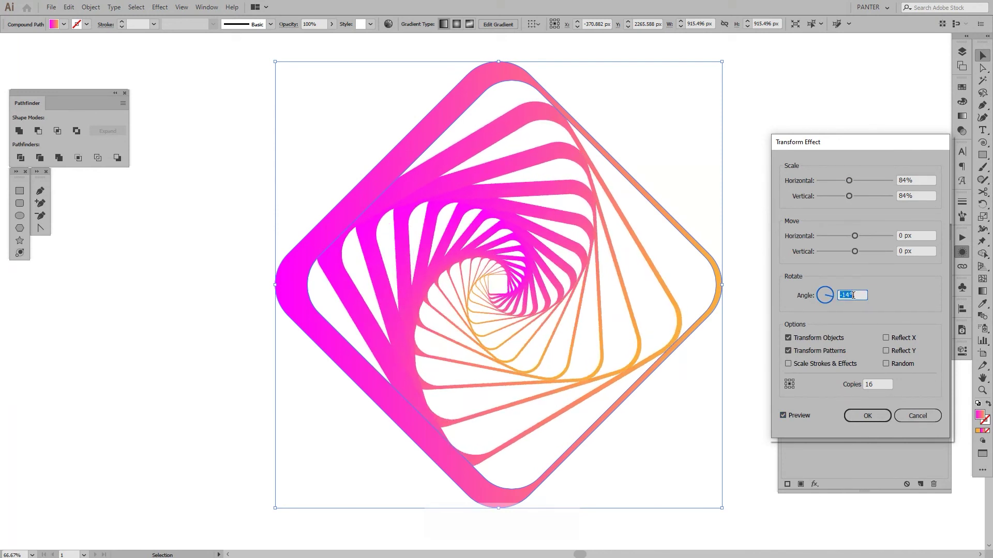
key("Down")
key("Up")
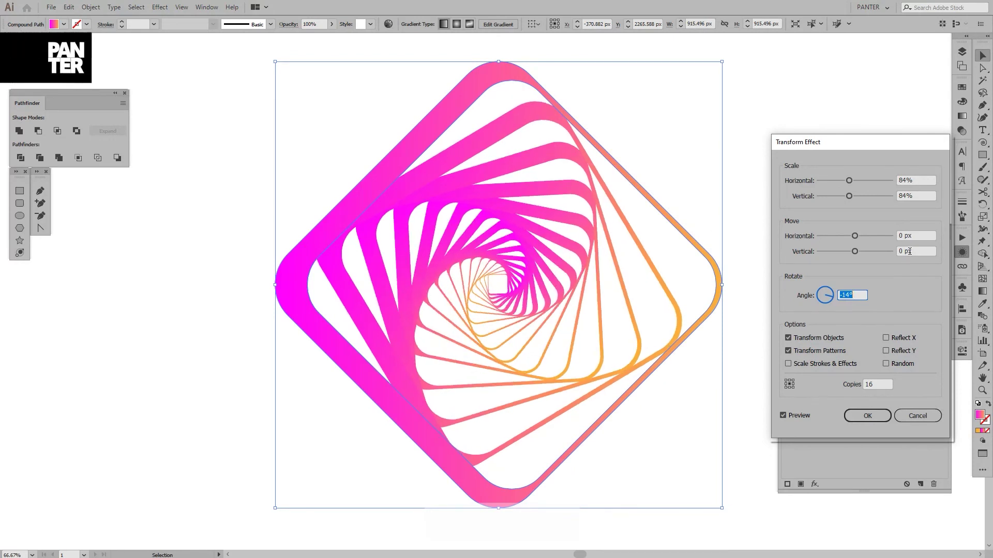
key("Down")
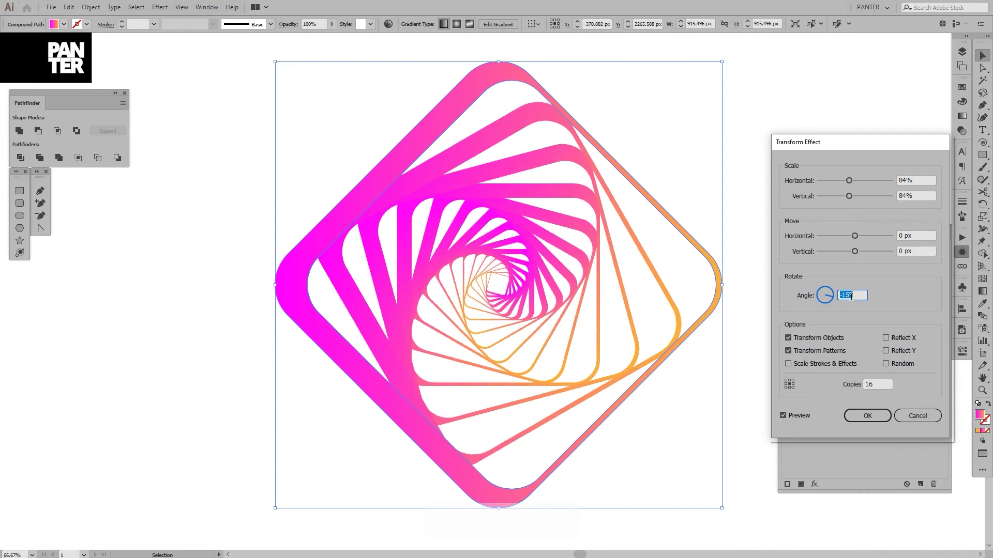
key("Up")
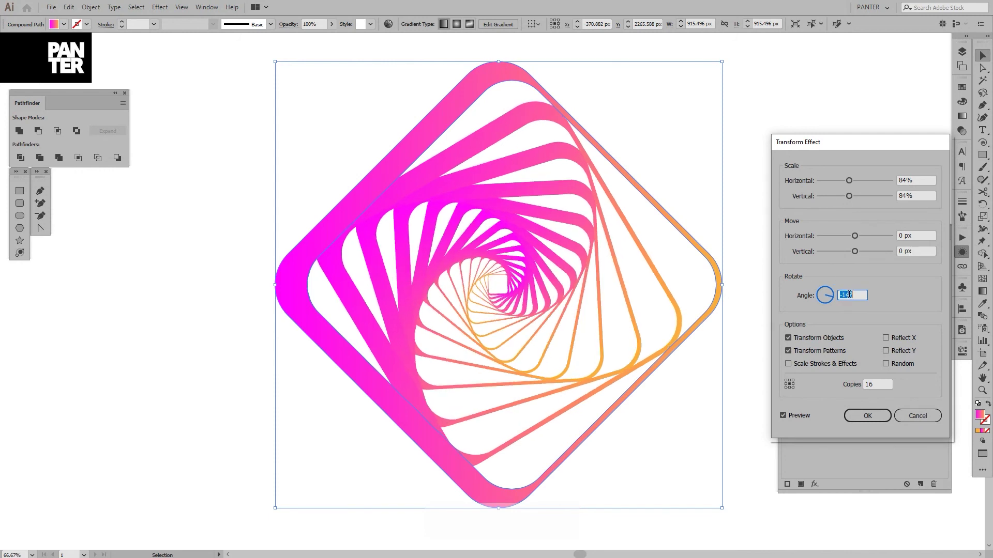
left_click(867, 416)
- Close the Appearance panel and deselect the spiral tunnel
left_click(932, 232)
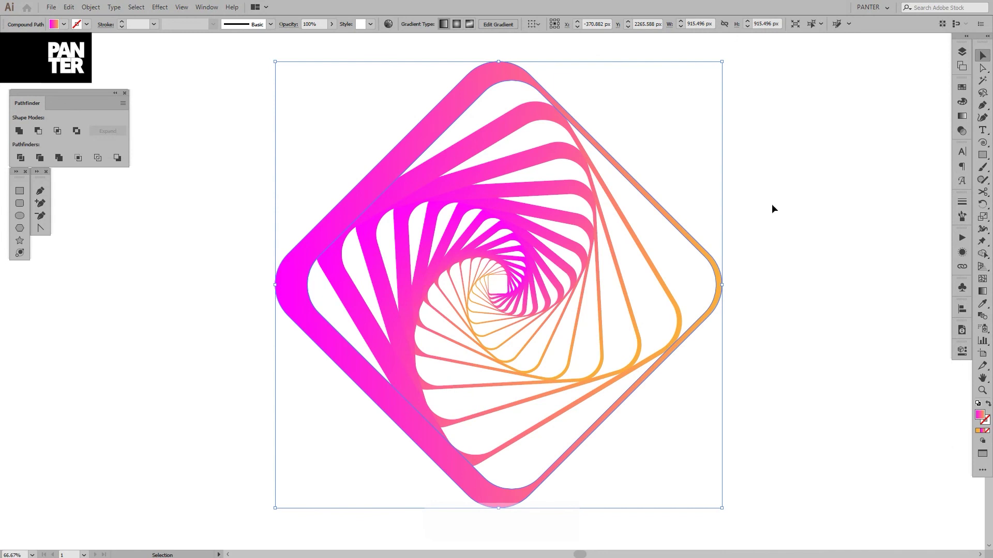
left_click(771, 204)
key("space")
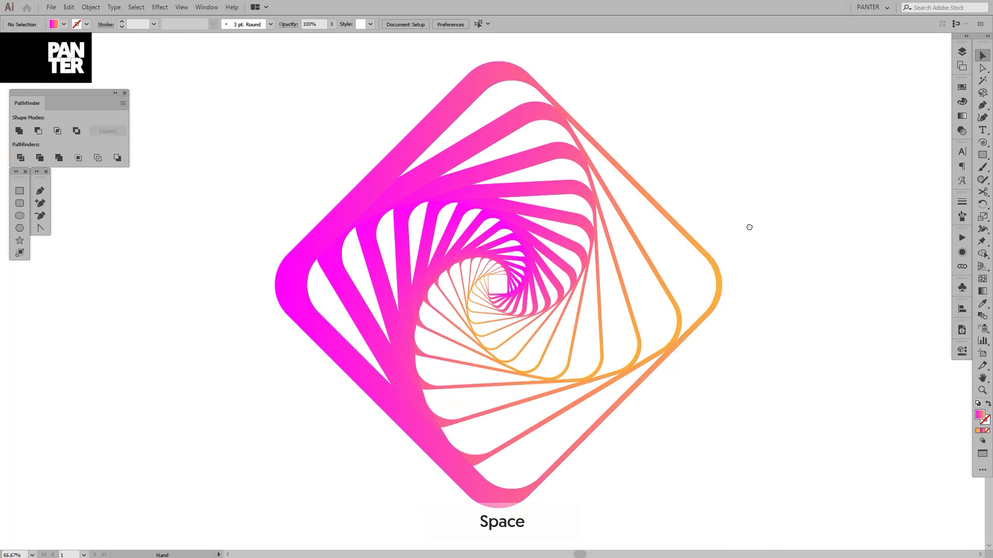